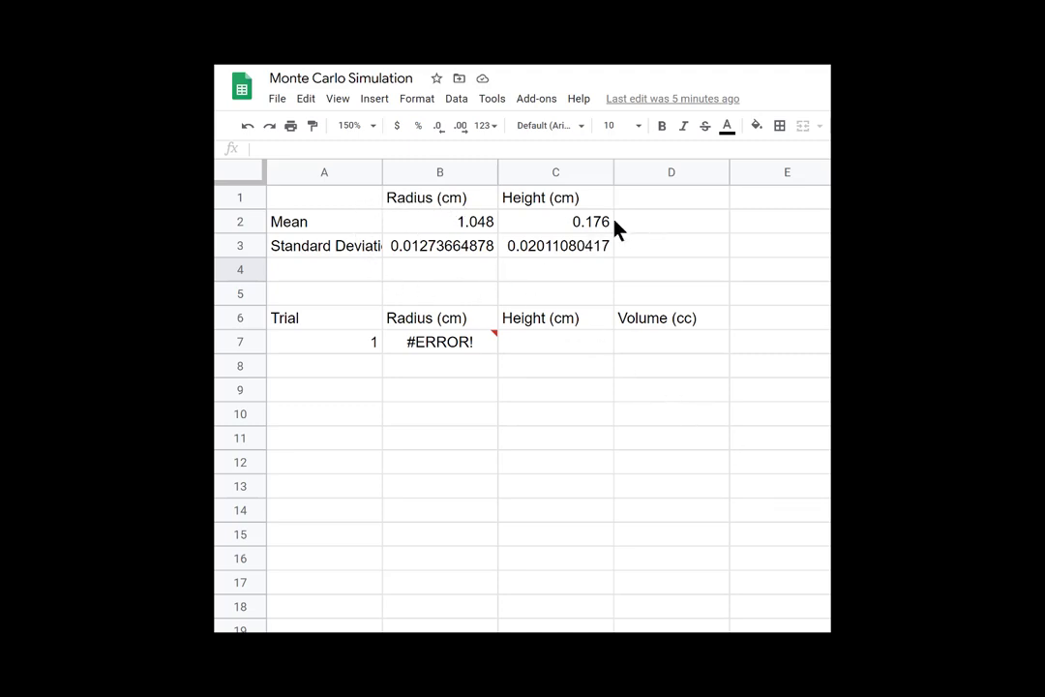
- Review the mean and standard deviation values, cell B7 and the Trial heading
drag(455, 222, 567, 253)
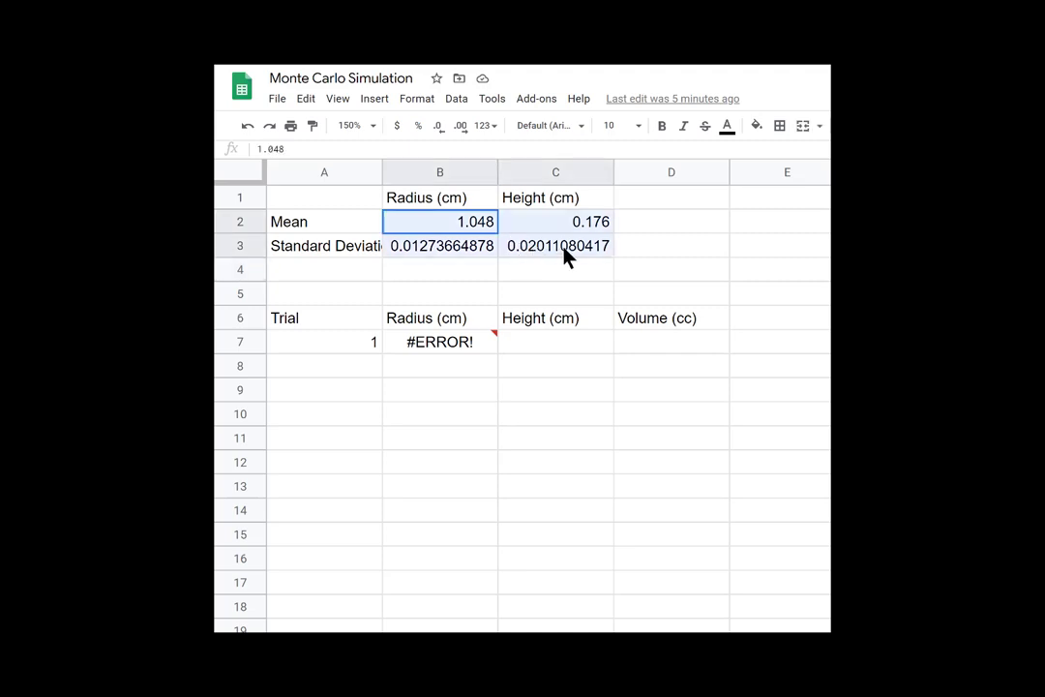
click(697, 249)
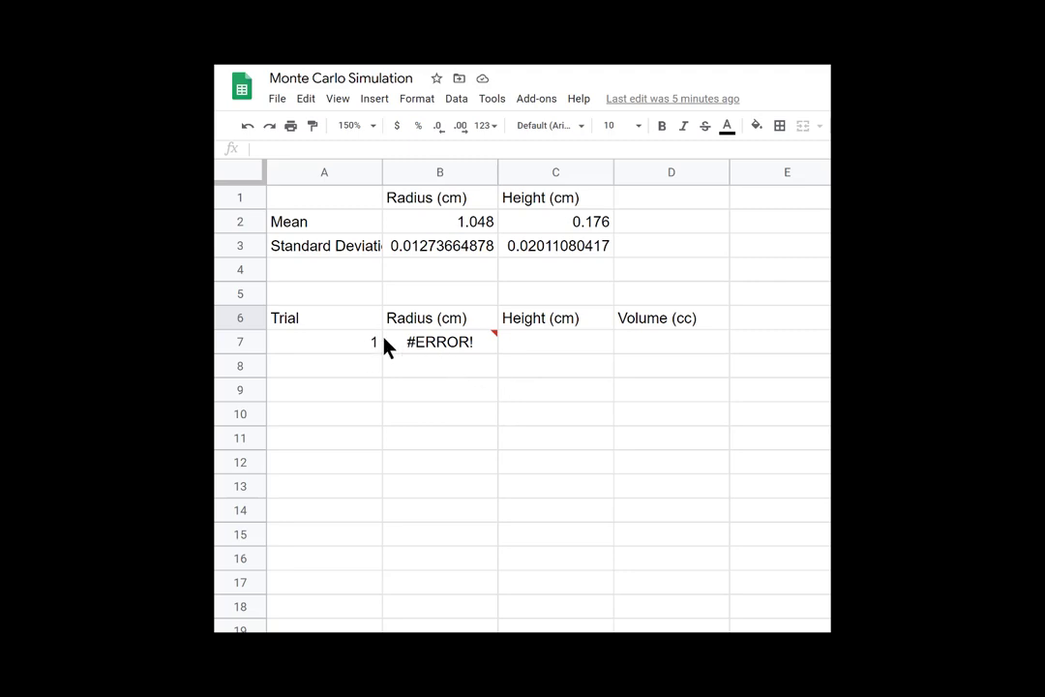
click(439, 350)
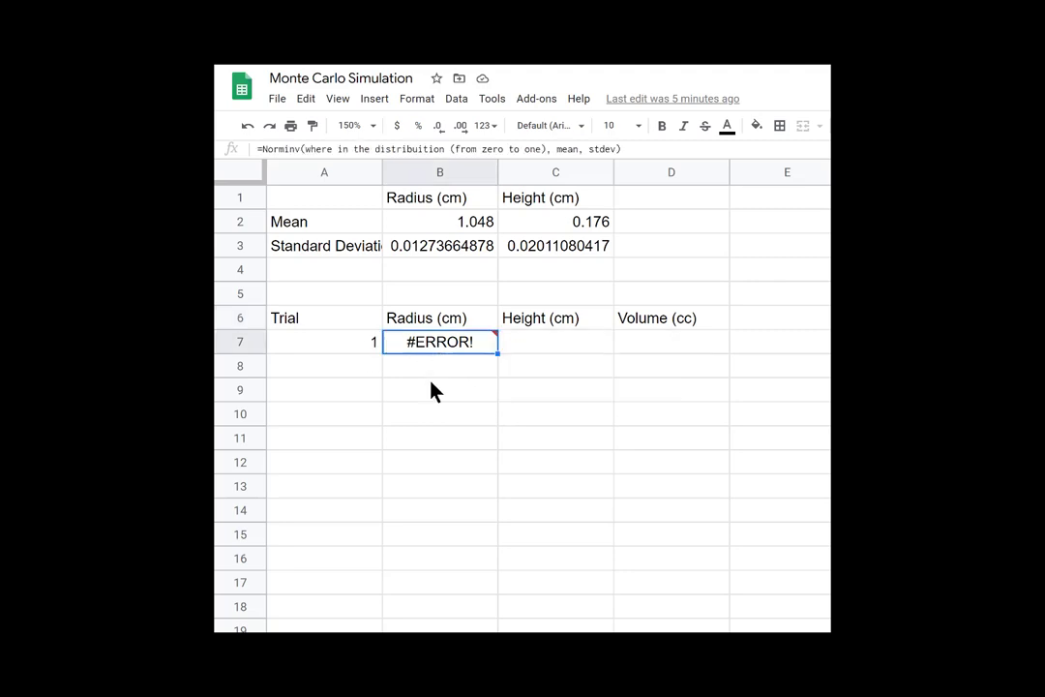
click(430, 391)
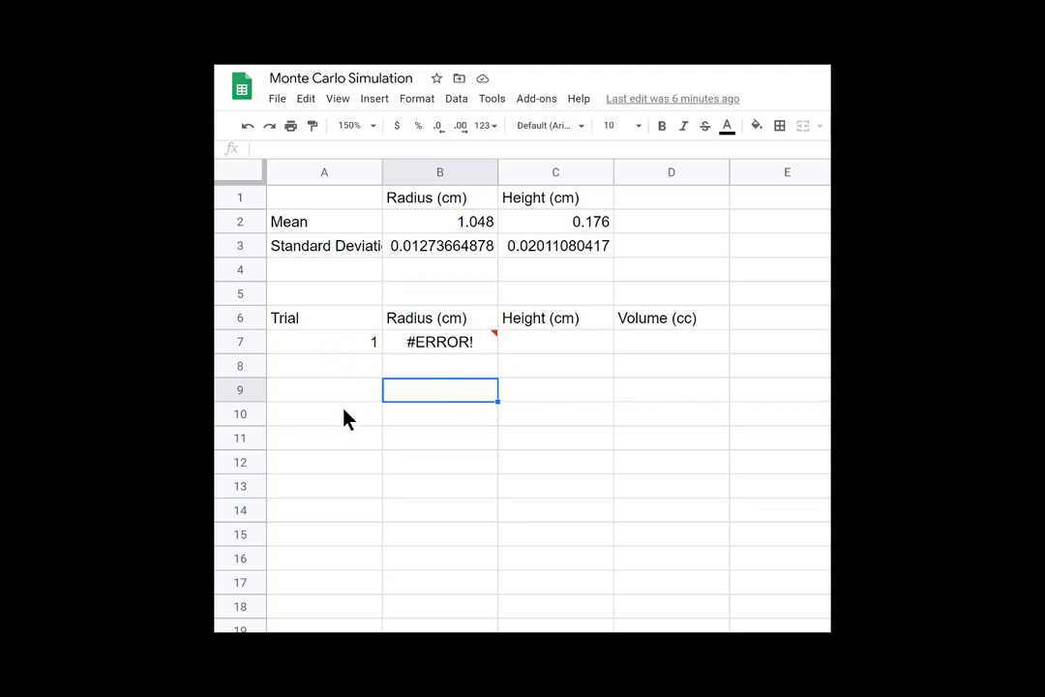
click(340, 325)
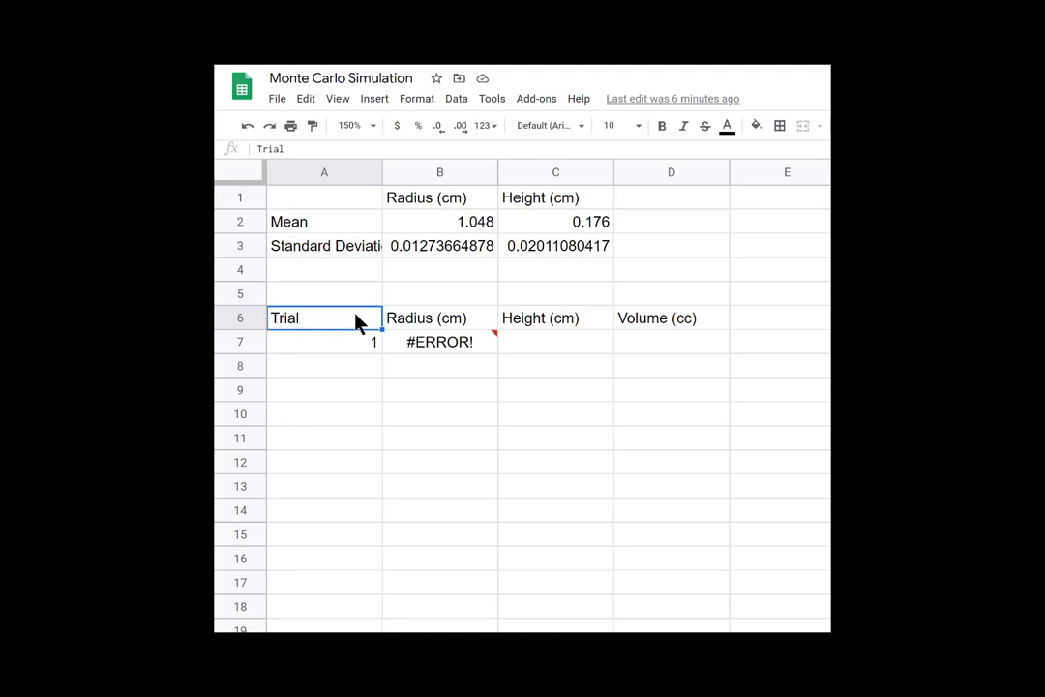
- Check the radius mean in B2 and the standard deviation in B3, then dismiss the error popup
scroll(356, 315, down, 2)
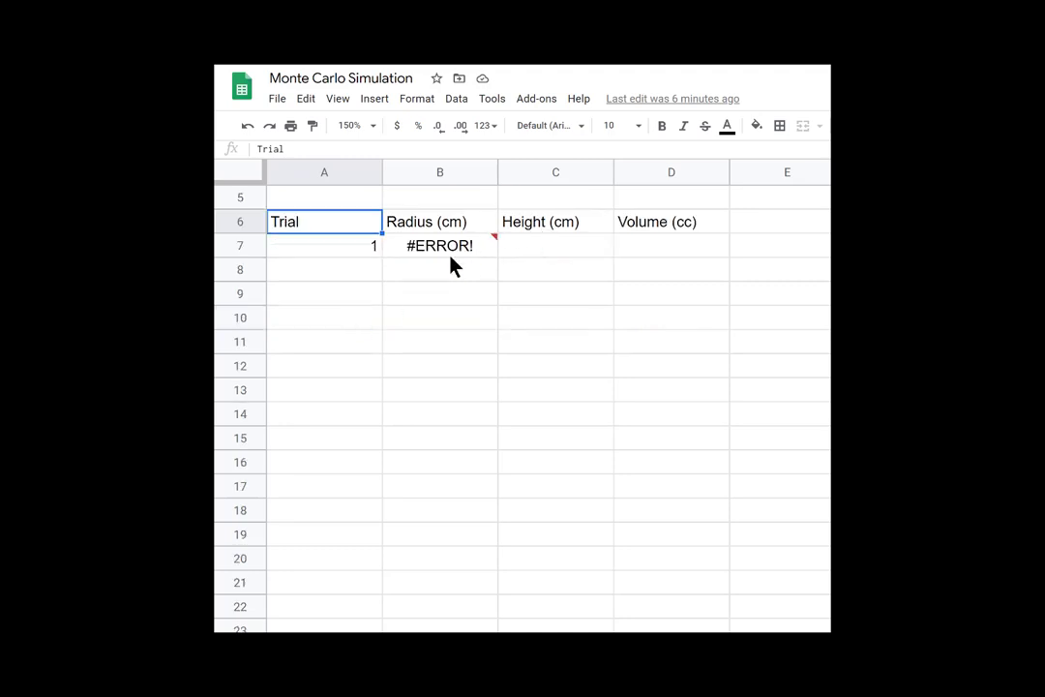
mouse_move(450, 257)
scroll(651, 248, up, 2)
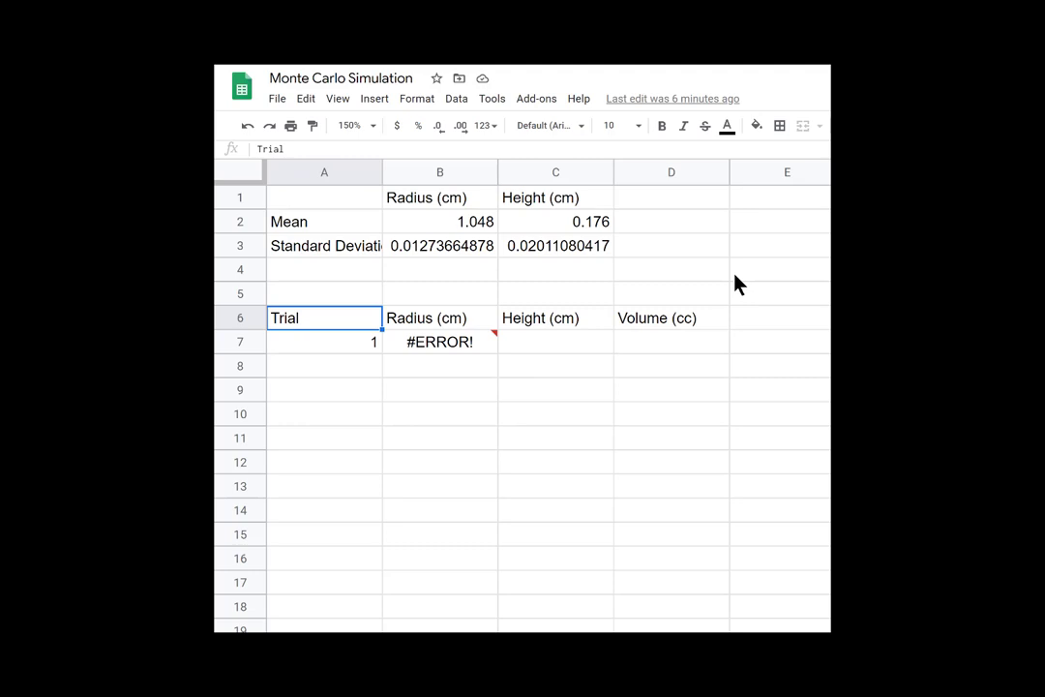
click(469, 225)
click(471, 246)
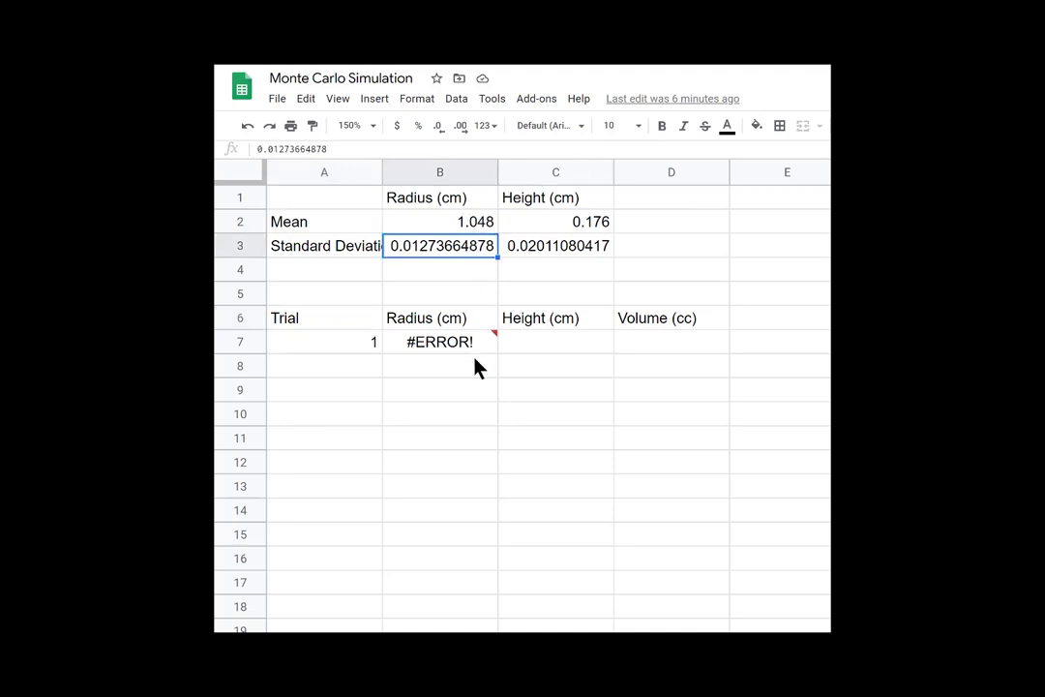
mouse_move(466, 343)
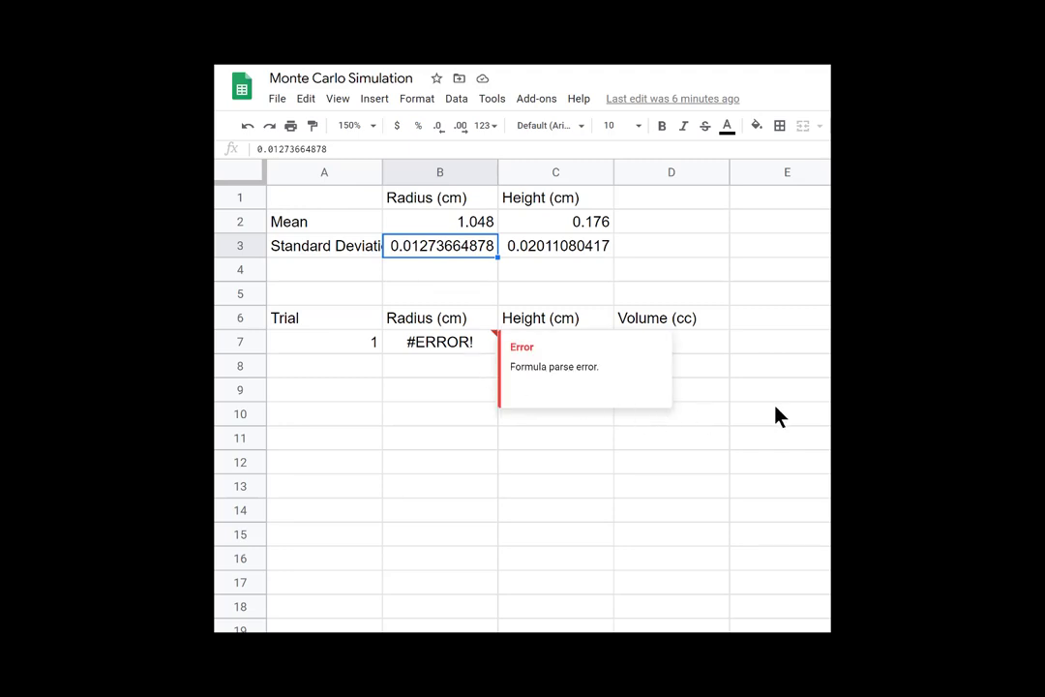
click(580, 389)
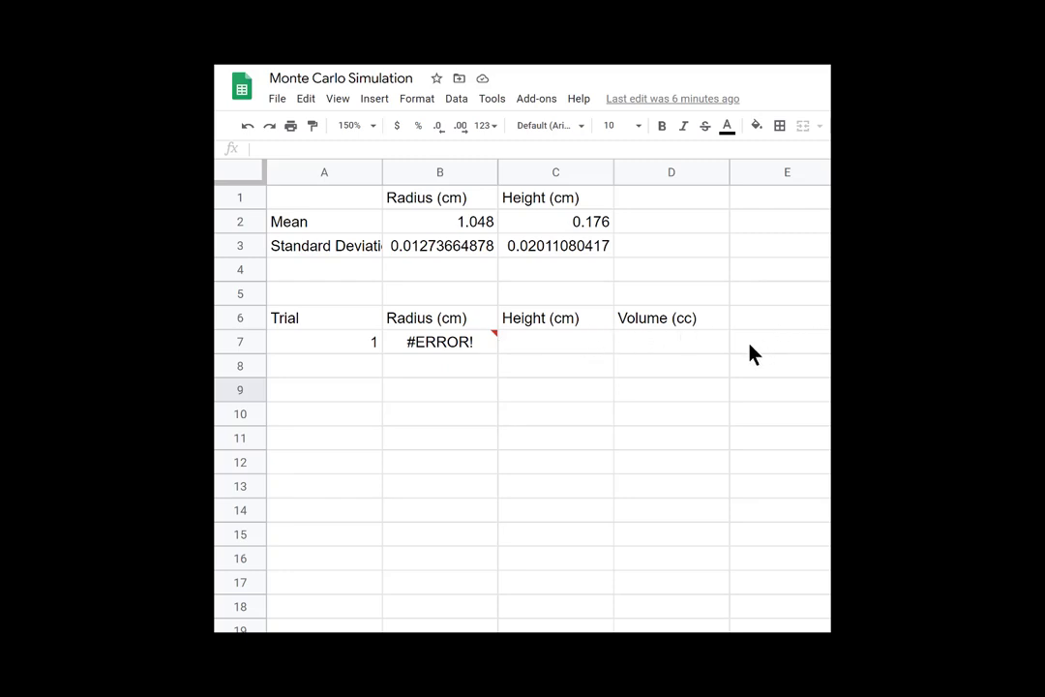
- Edit B7's NORMINV formula in the formula bar, stepping through its first argument
click(443, 350)
double_click(286, 150)
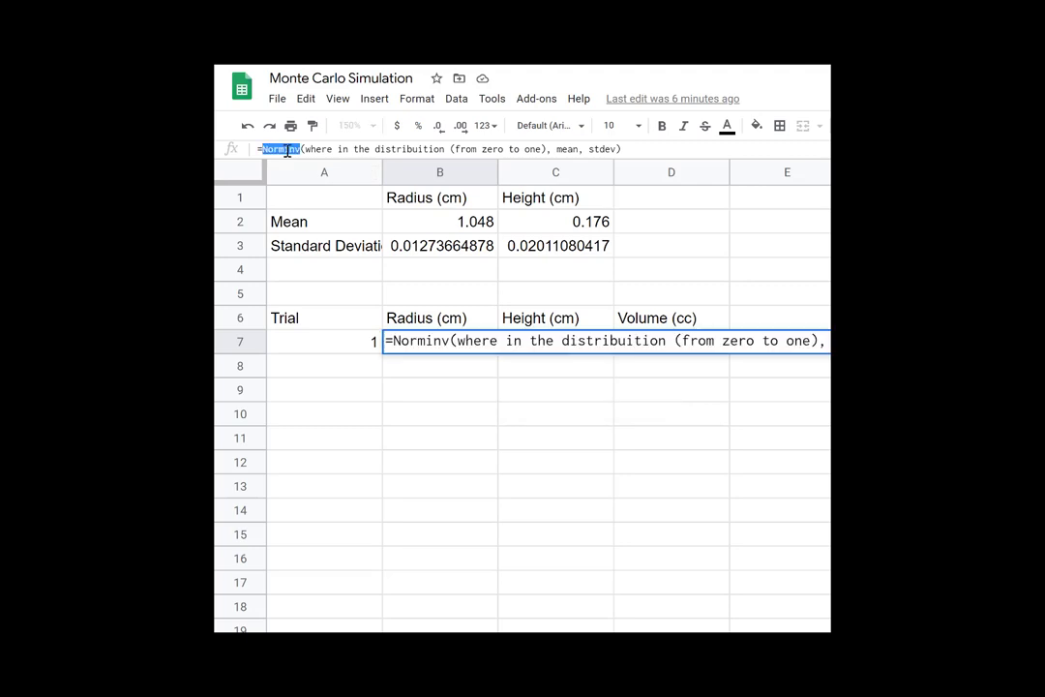
click(302, 150)
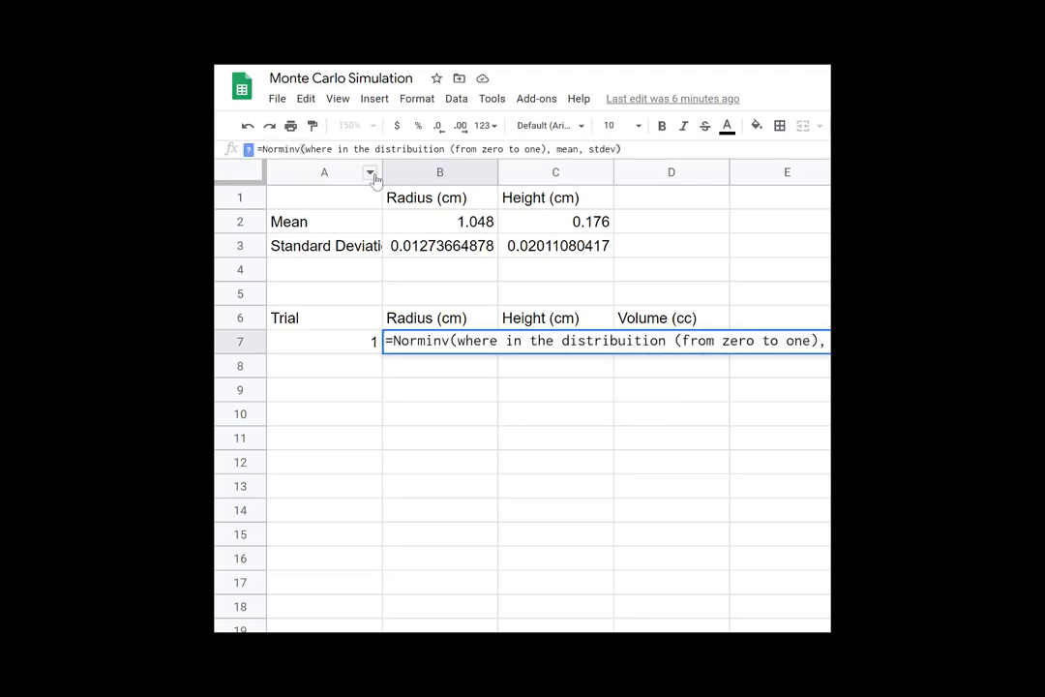
key(Left)
key(Left)
key(Left)
key(Left)
key(Left)
key(Right)
key(Right)
key(Right)
key(Right)
key(Right)
key(Right)
key(Right)
key(Right)
key(Right)
key(Right)
key(Right)
key(Right)
key(Right)
key(Right)
key(Right)
key(Right)
key(Right)
key(Right)
key(Right)
key(Right)
key(Right)
key(Right)
key(Right)
key(Right)
key(Right)
key(Right)
key(Right)
key(Right)
key(Right)
key(Right)
key(Right)
key(Right)
key(Right)
key(Right)
key(Right)
key(Right)
key(Right)
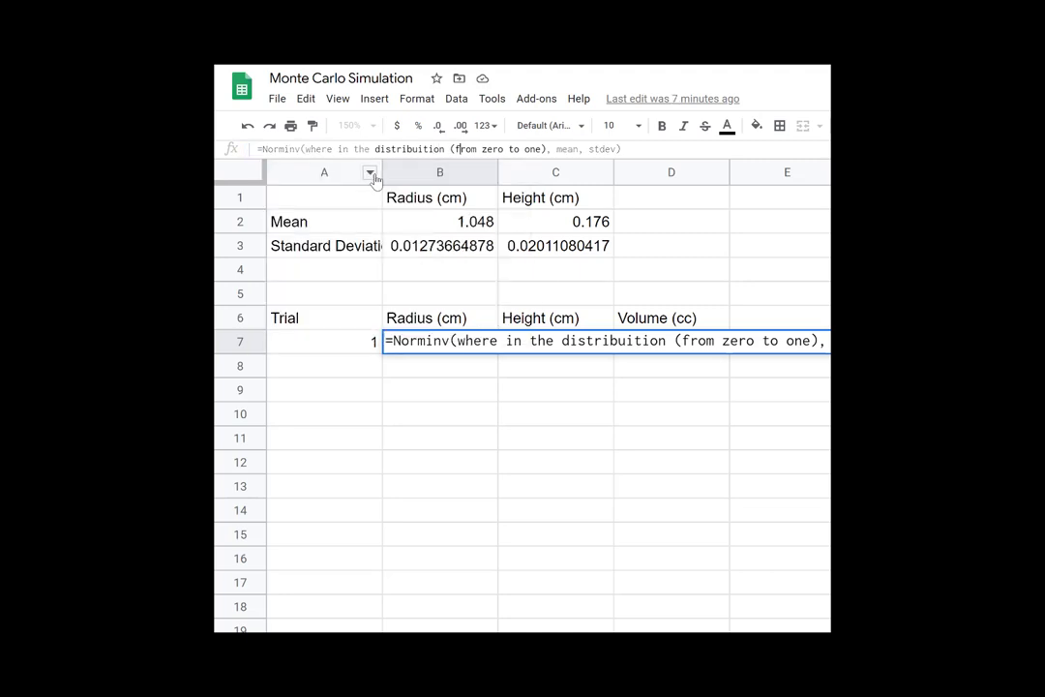
key(Right)
key(Right)
key(Right)
key(Right)
key(Right)
key(Right)
key(Right)
key(Right)
key(Right)
key(Right)
key(Right)
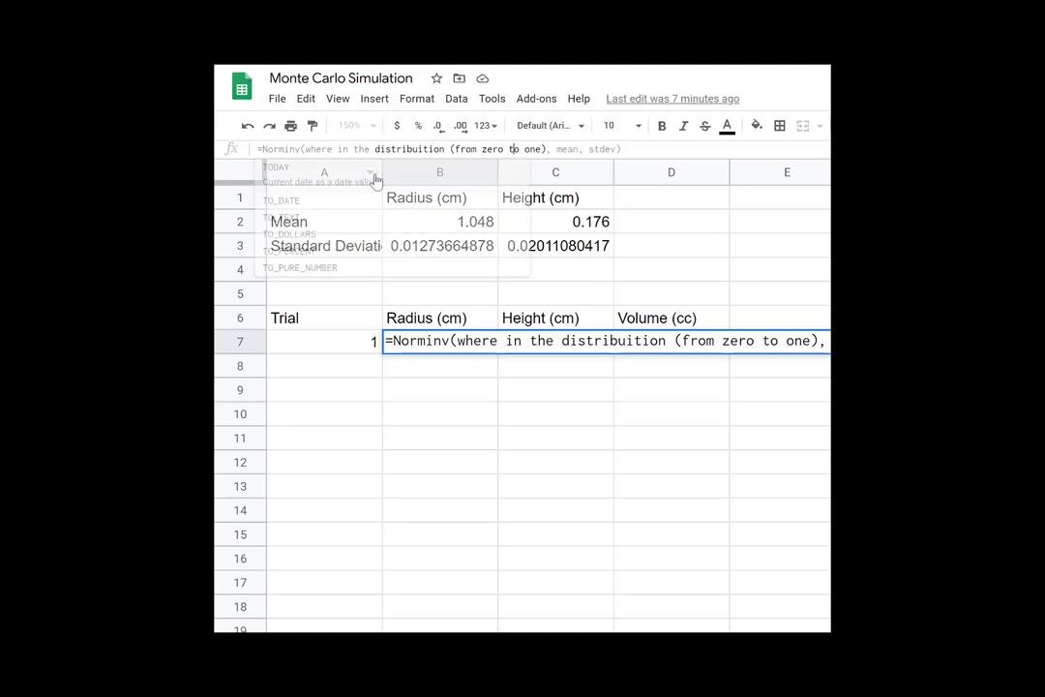
key(Right)
key(Right)
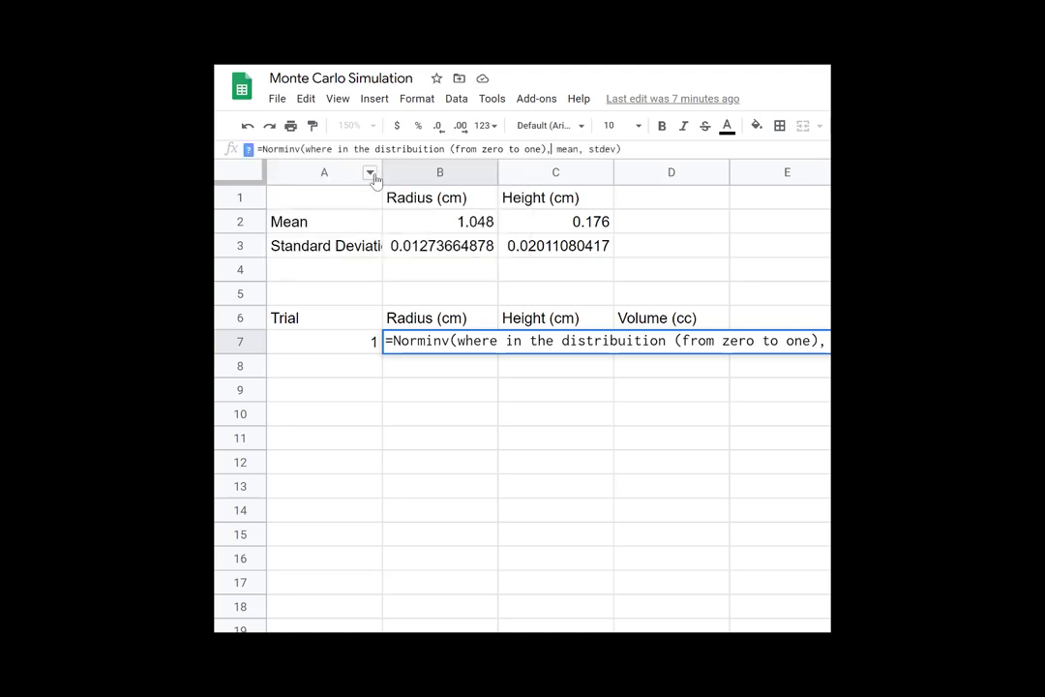
key(Right)
key(Right)
key(Right)
key(Right)
key(Right)
key(Right)
key(Right)
click(729, 150)
- Replace B7's first NORMINV argument with rand() and delete the mean placeholder
drag(543, 148, 305, 155)
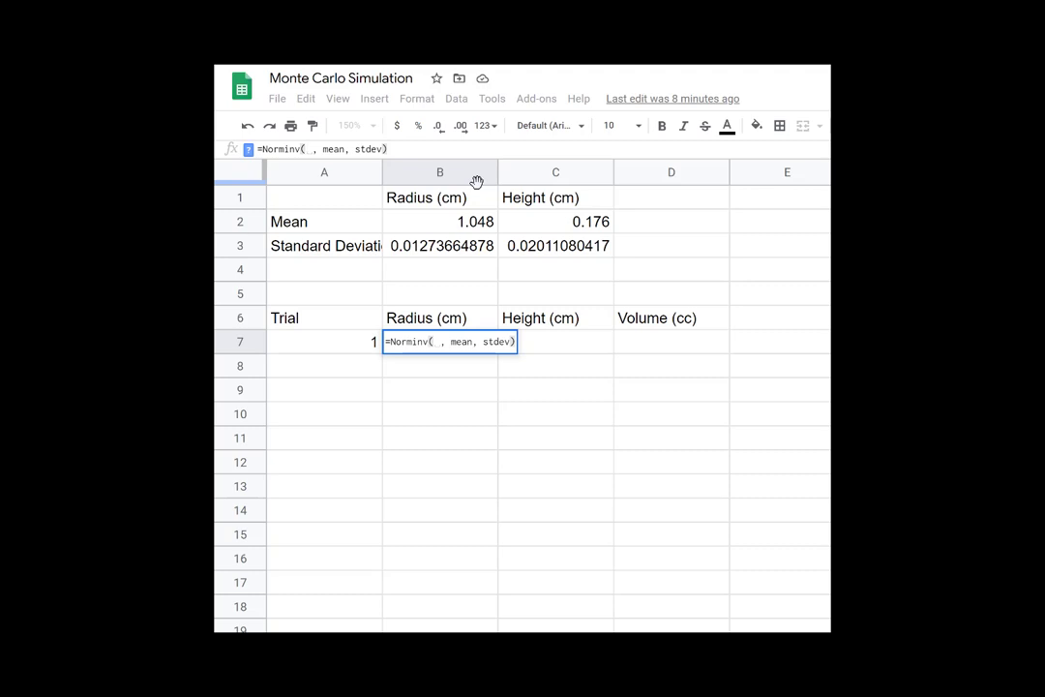
text(rand)
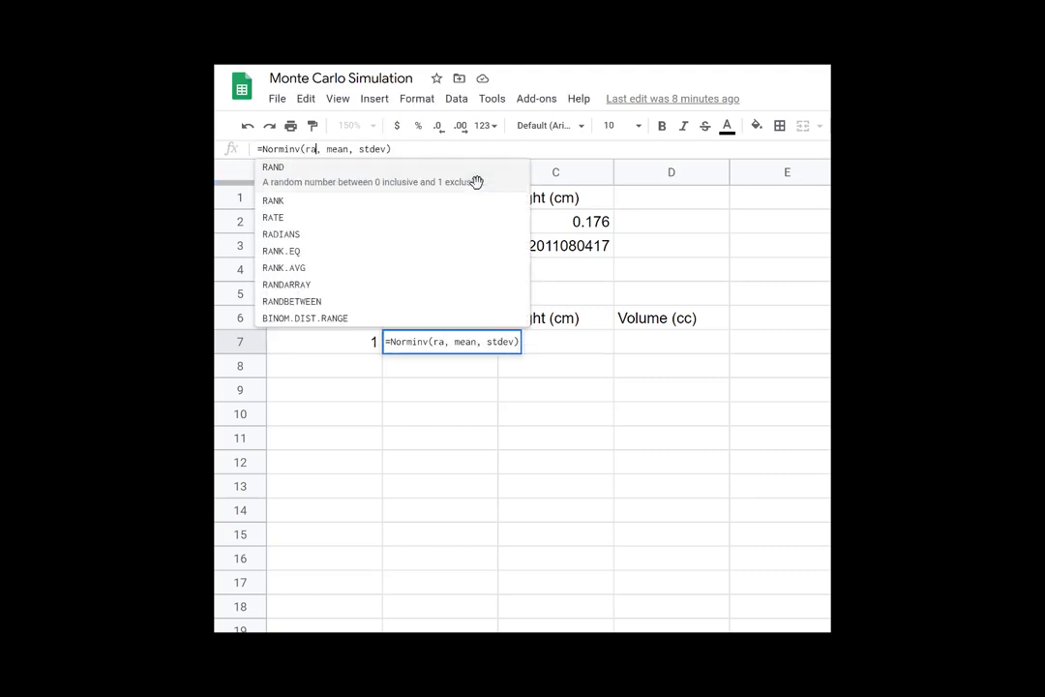
text(())
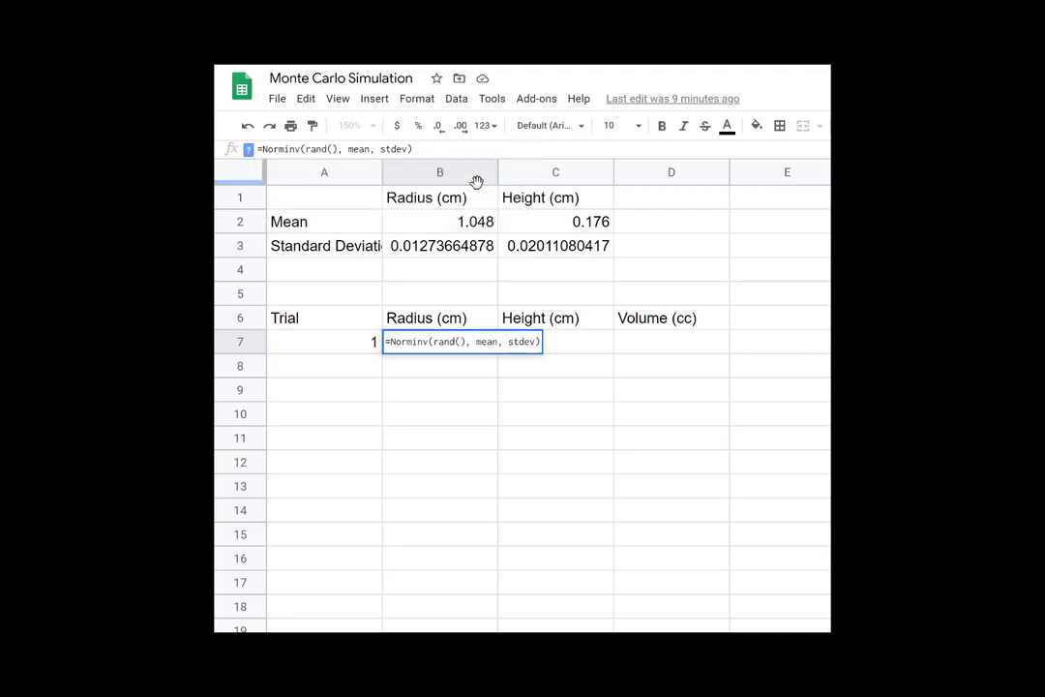
key(Right)
key(Right)
key(Right)
key(Right)
key(Right)
key(Right)
key(Right)
key(Right)
key(Right)
key(Left)
key(Left)
key(Left)
key(BackSpace)
key(BackSpace)
key(BackSpace)
key(BackSpace)
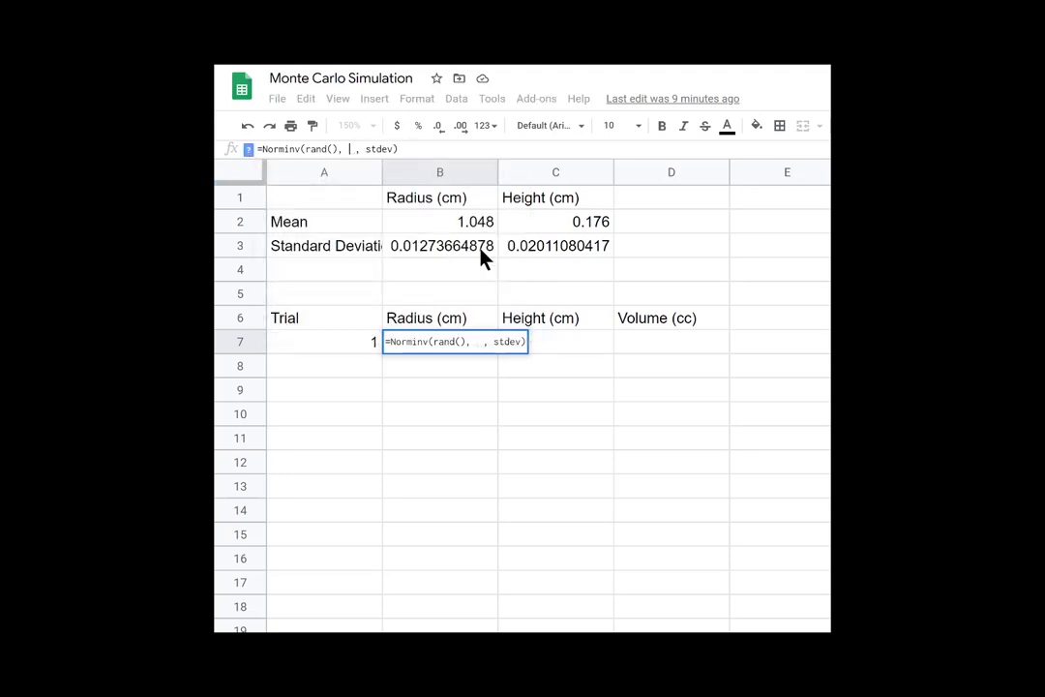
- Remove the stray B2 reference from B7's formula and commit it
click(475, 224)
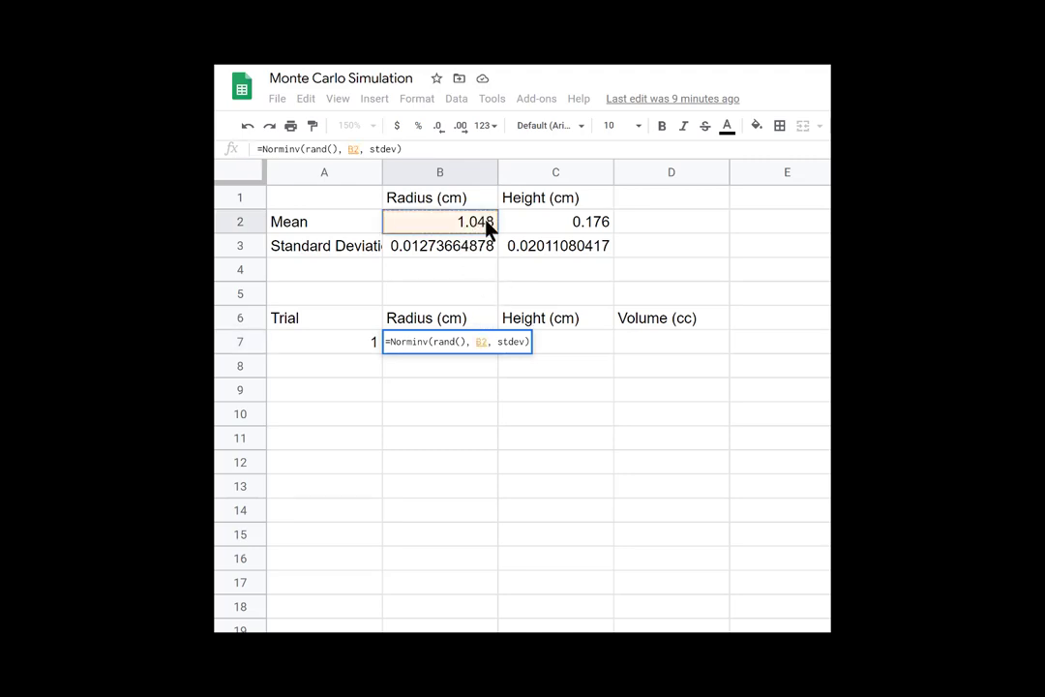
key(BackSpace)
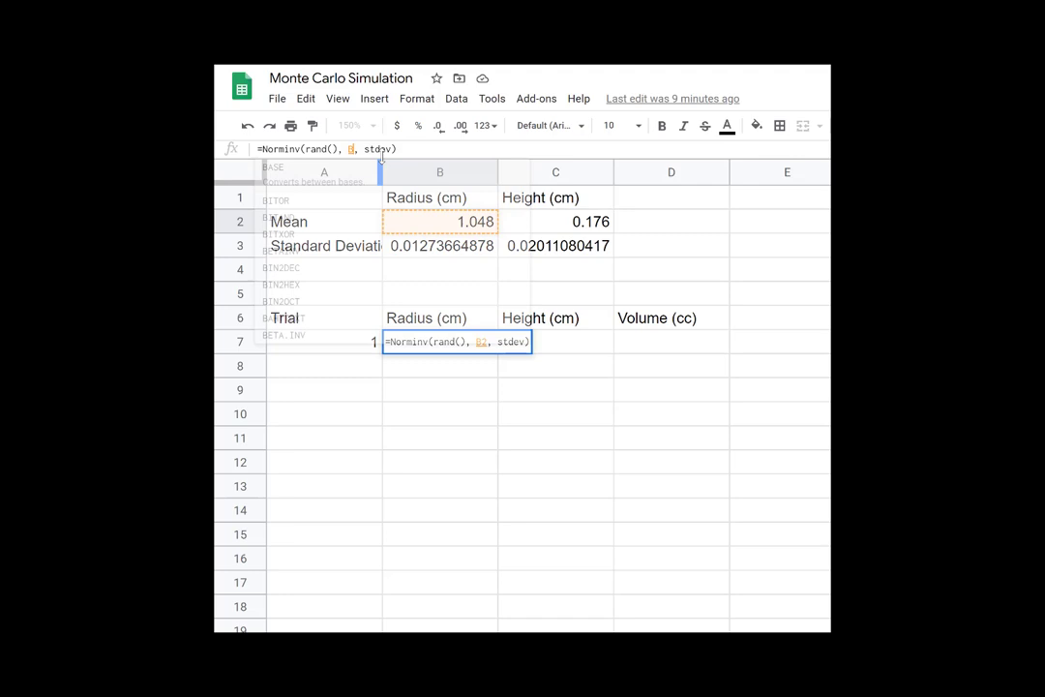
key(BackSpace)
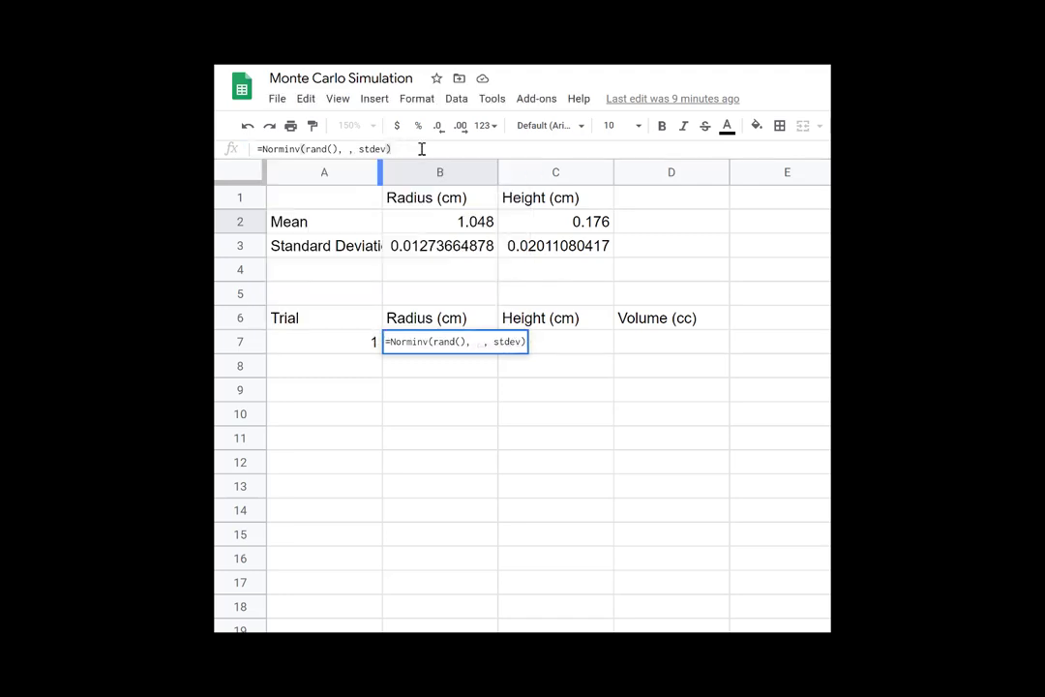
key(Return)
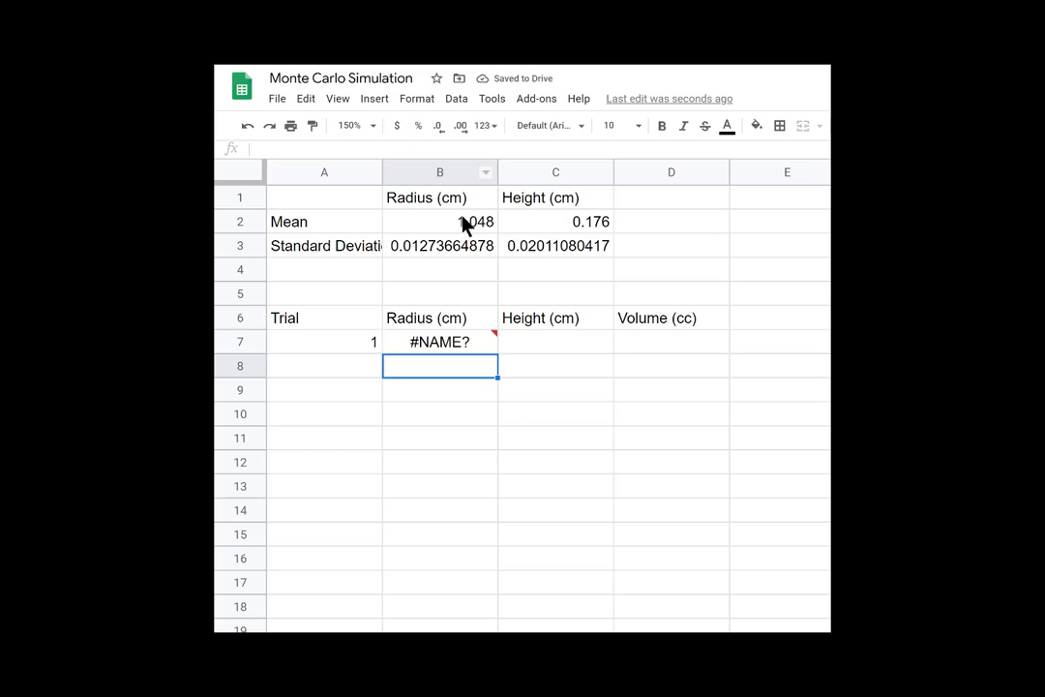
- Copy 1.048 from B2 and paste it as the mean argument in B7
click(464, 226)
drag(310, 149, 255, 151)
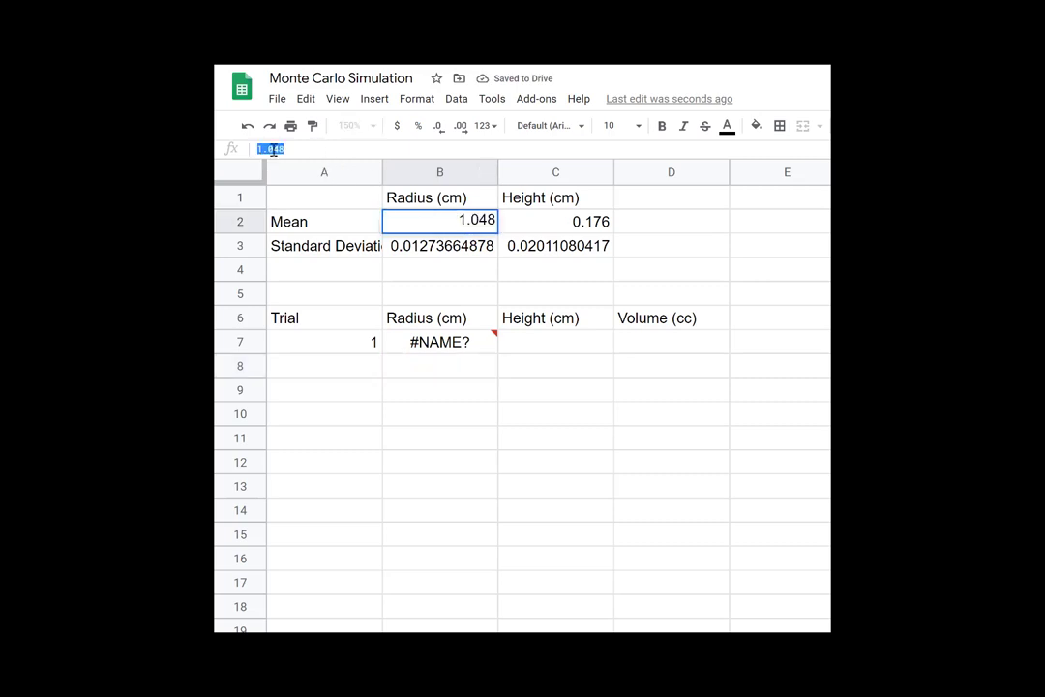
right_click(273, 150)
click(324, 209)
click(445, 342)
click(342, 149)
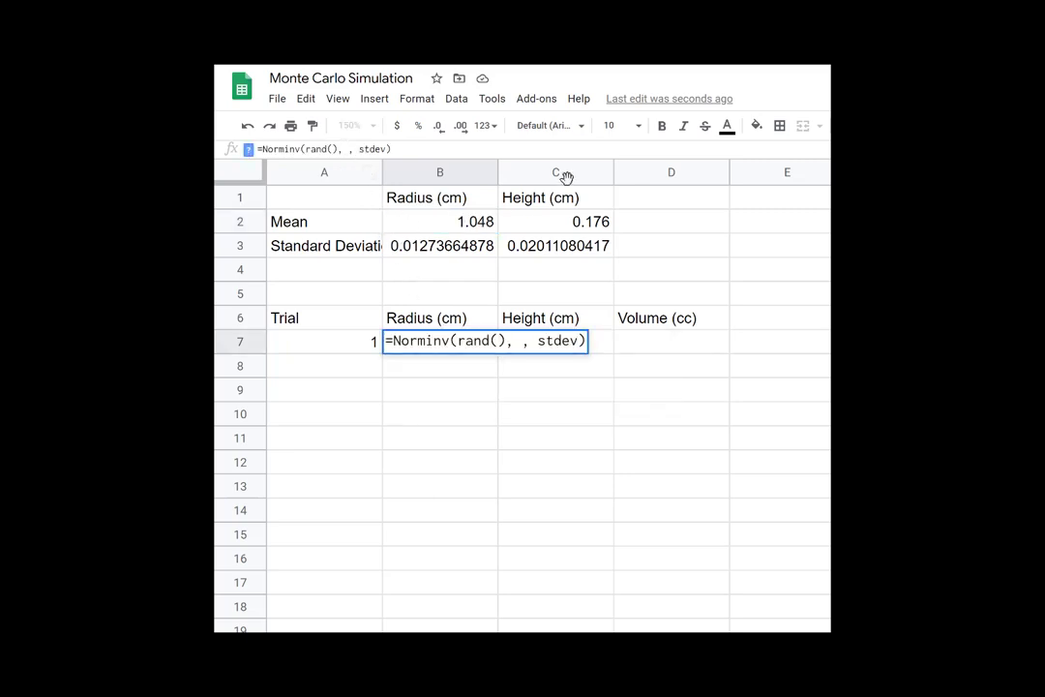
key(ctrl+v)
key(Return)
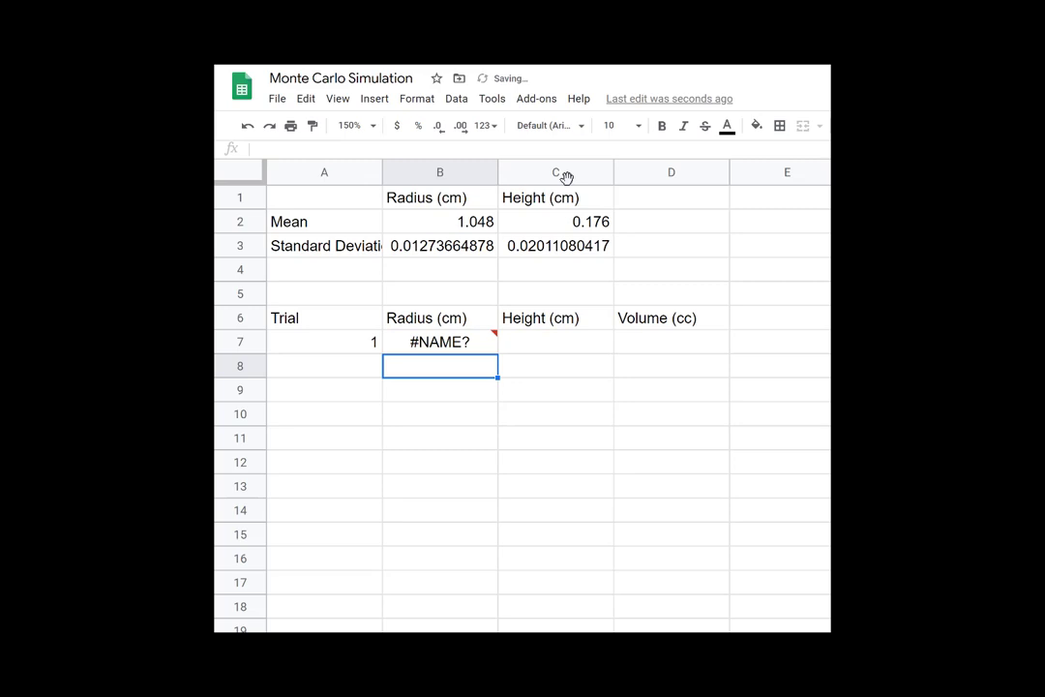
- Copy 0.01273664878 from B3 into B7's stdev argument to finish the formula
click(456, 247)
drag(327, 149, 257, 152)
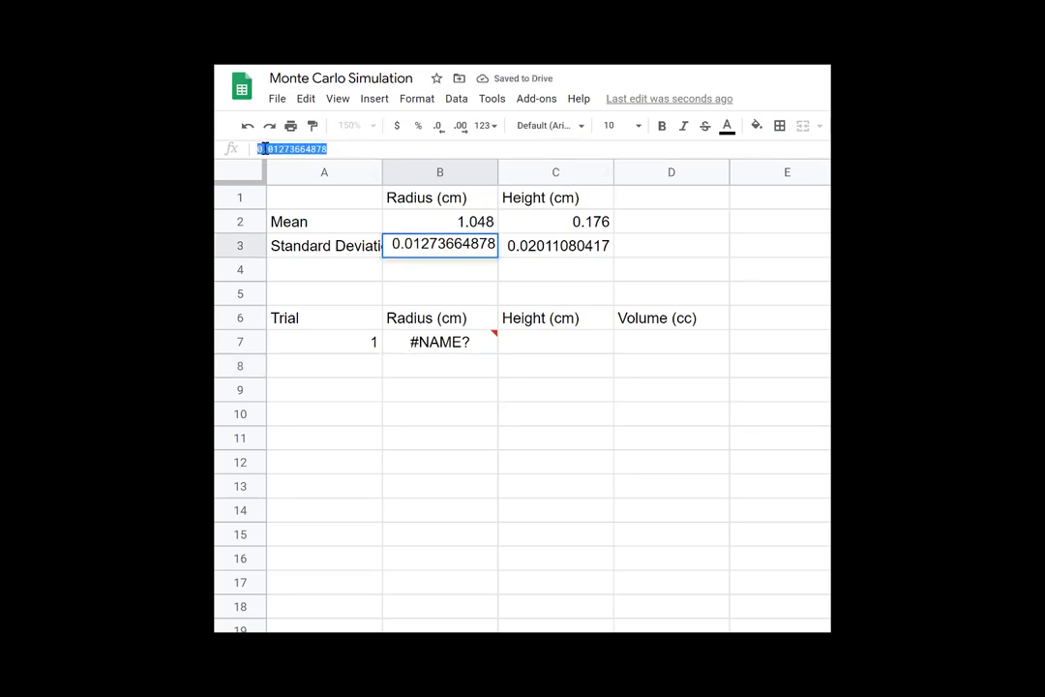
right_click(263, 150)
click(327, 207)
click(436, 346)
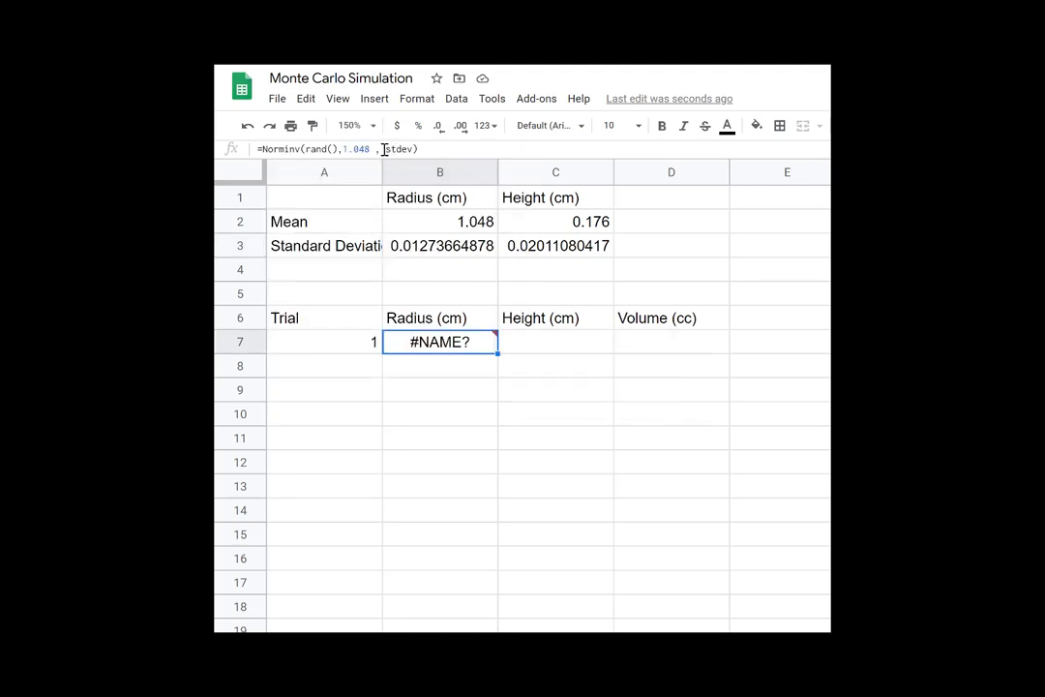
drag(383, 149, 409, 150)
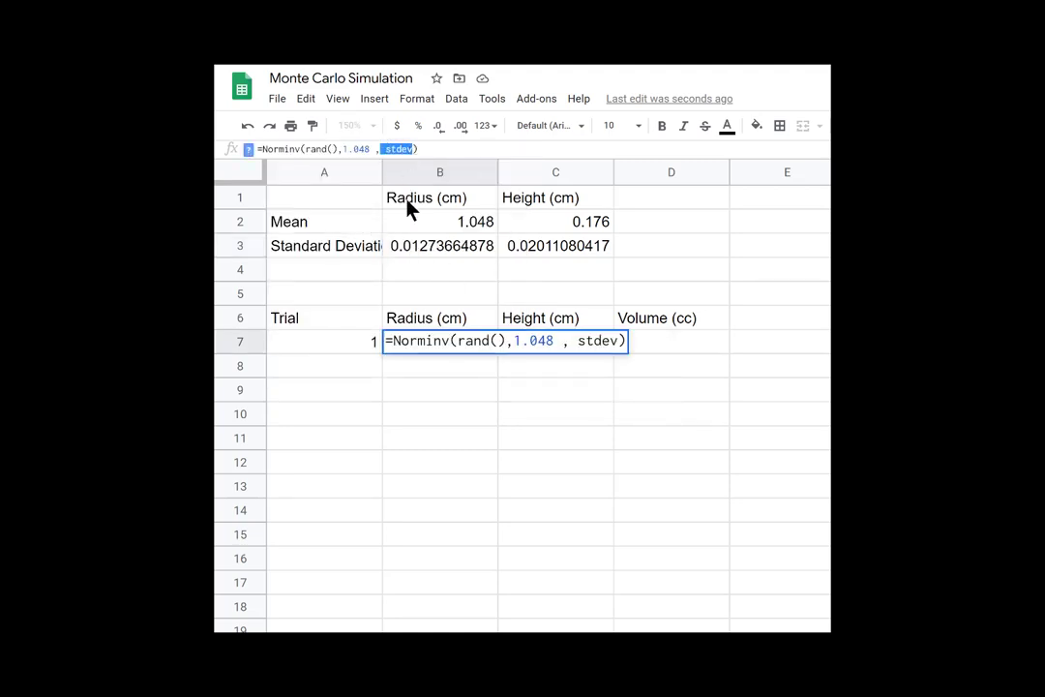
key(ctrl+v)
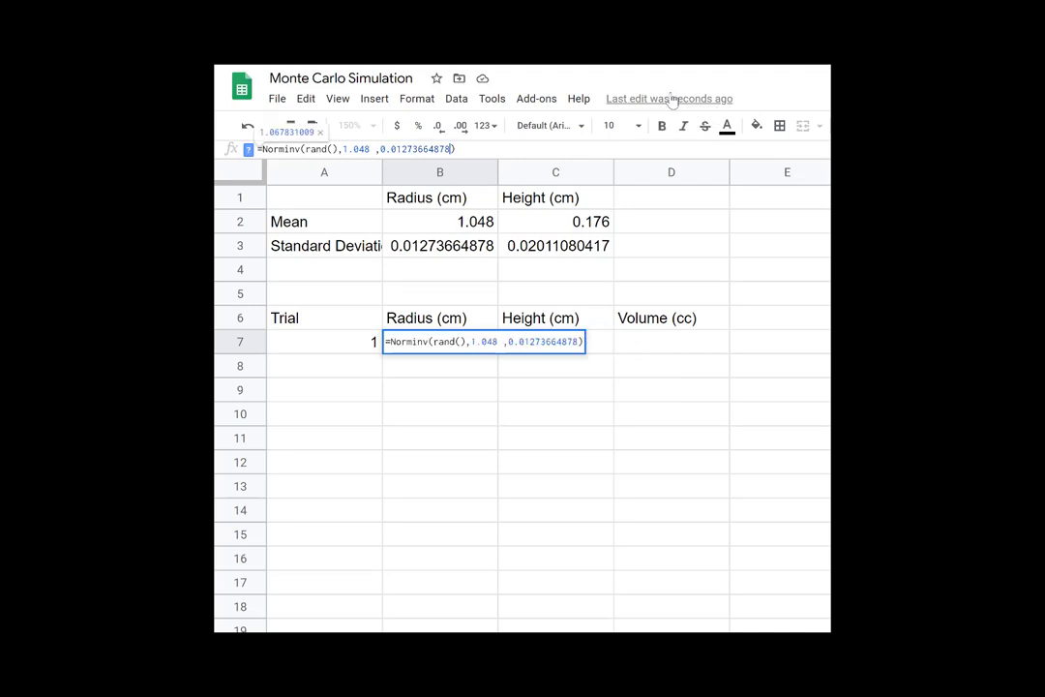
key(Return)
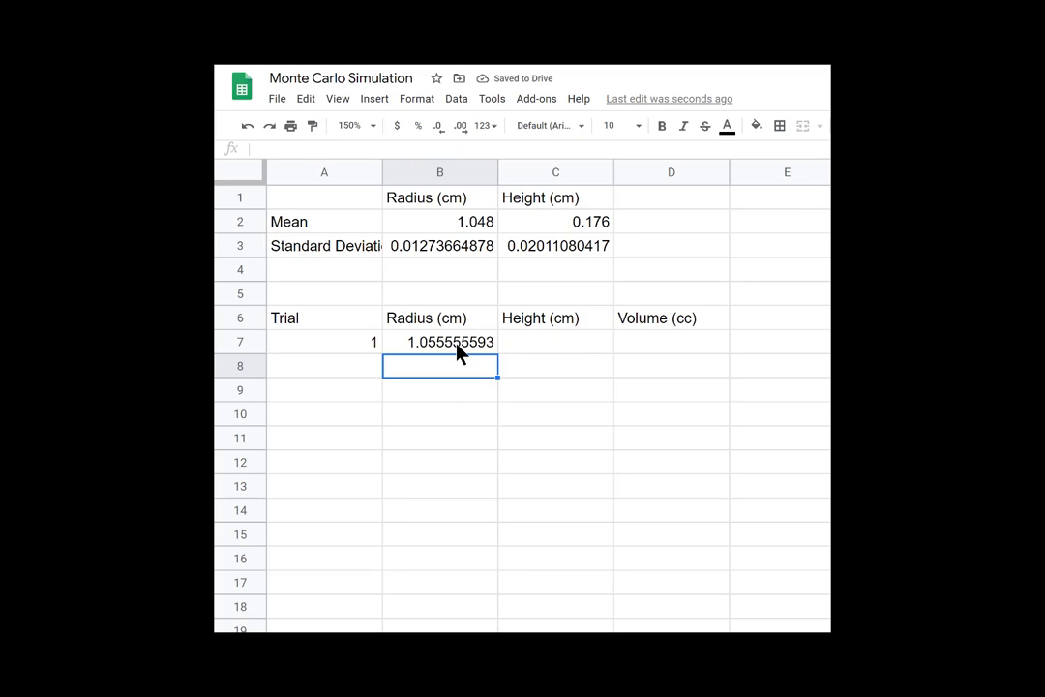
- Fill B7's radius formula down to B11, then check B2, B8, B9 and B7
click(452, 347)
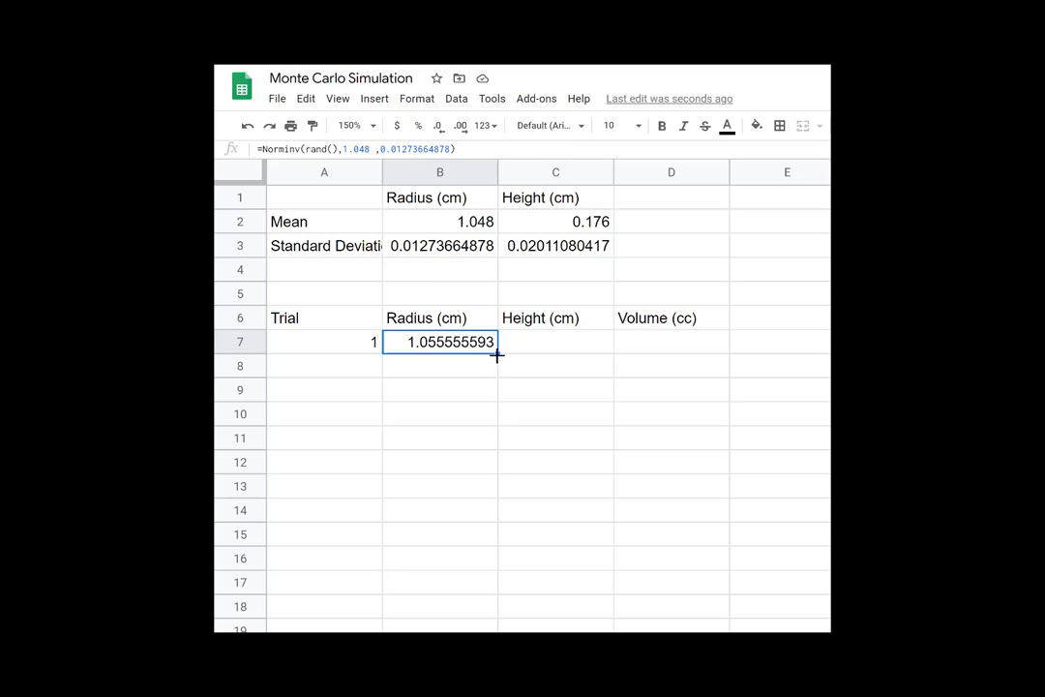
drag(497, 354, 496, 443)
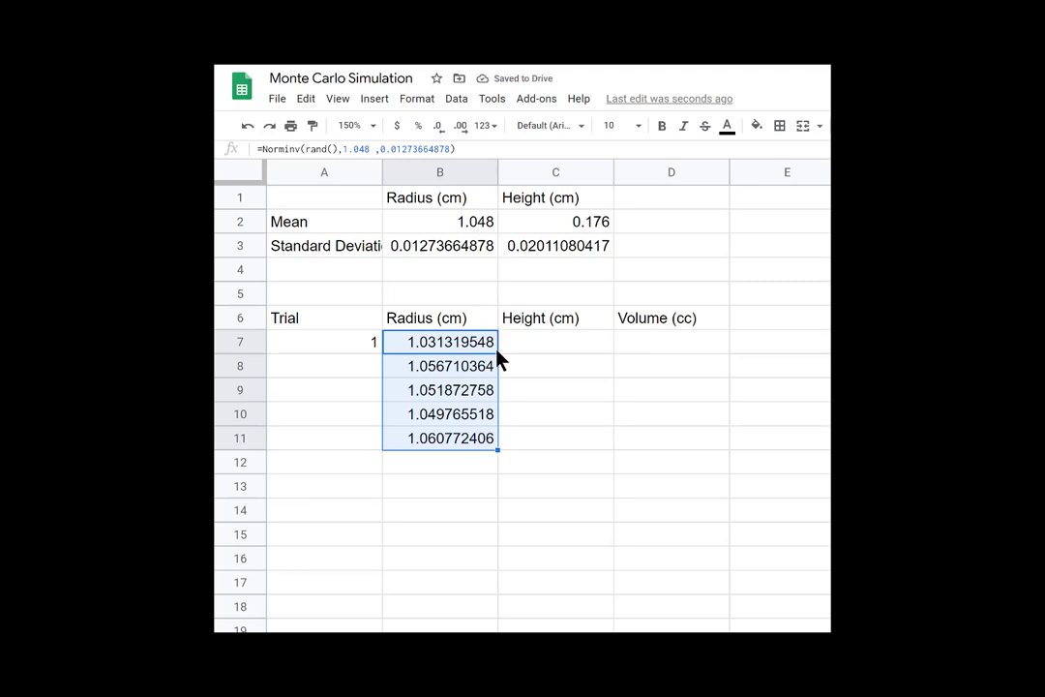
click(480, 228)
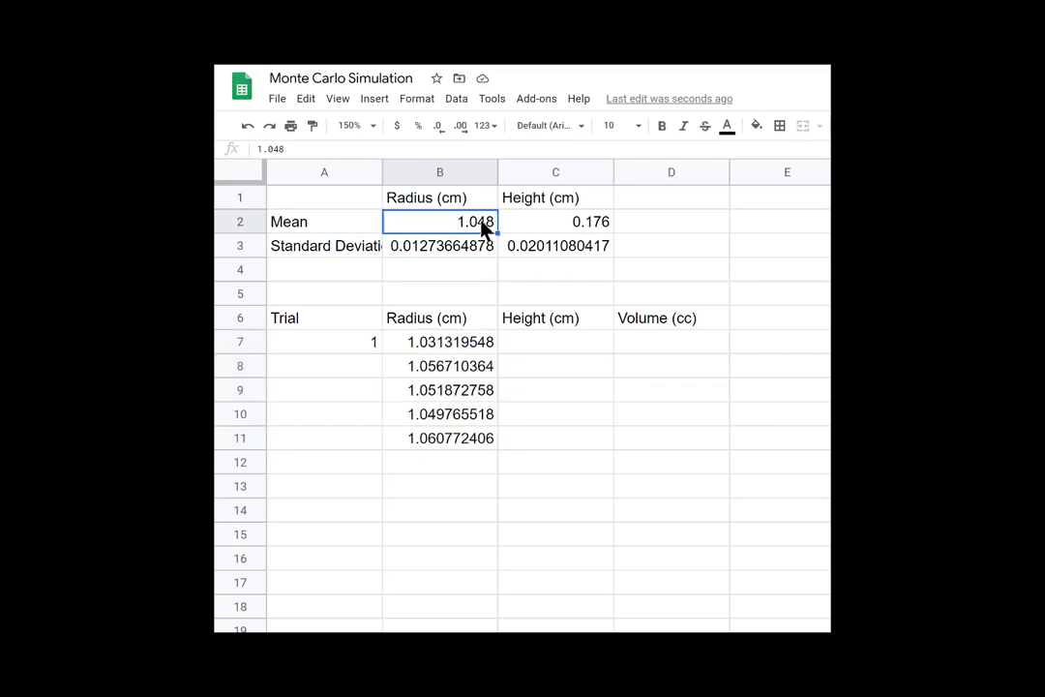
click(465, 373)
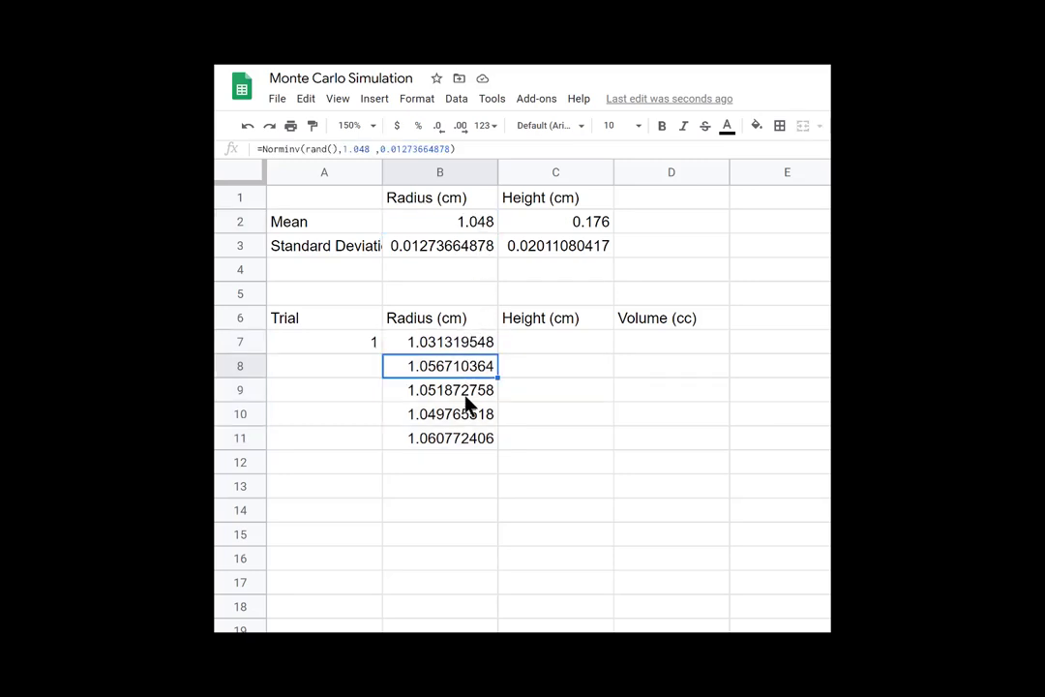
click(466, 403)
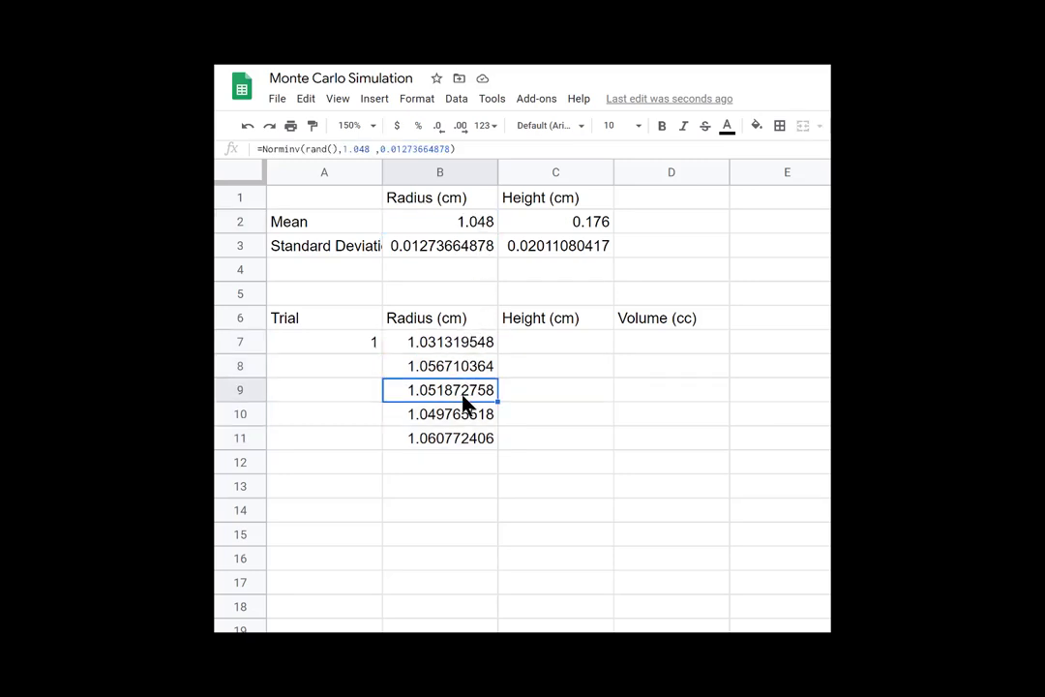
click(467, 273)
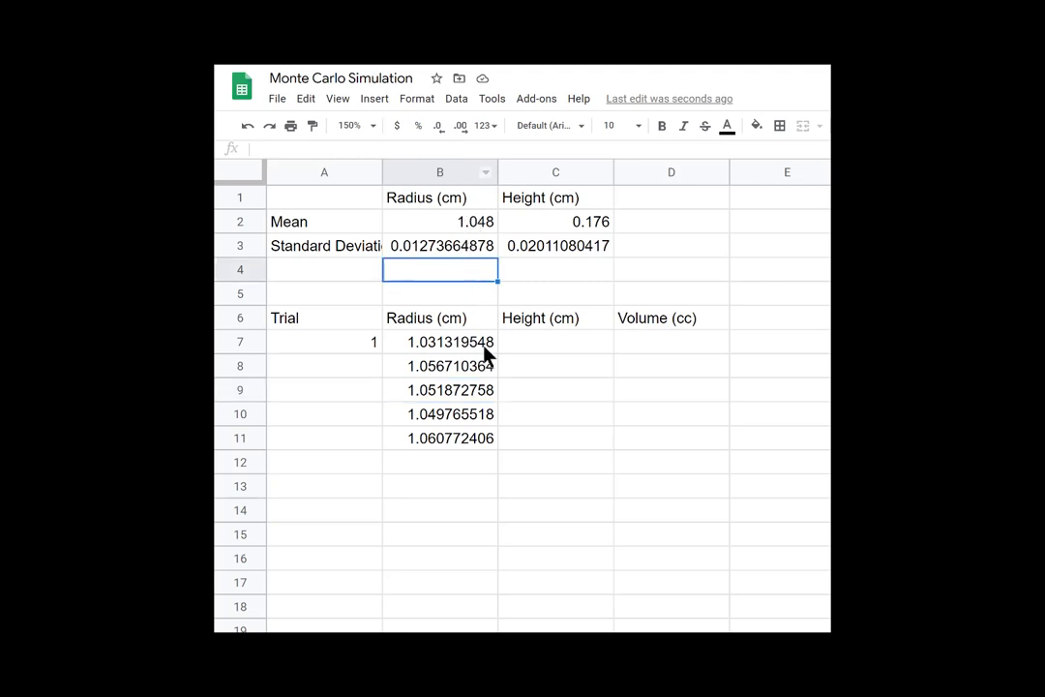
click(469, 224)
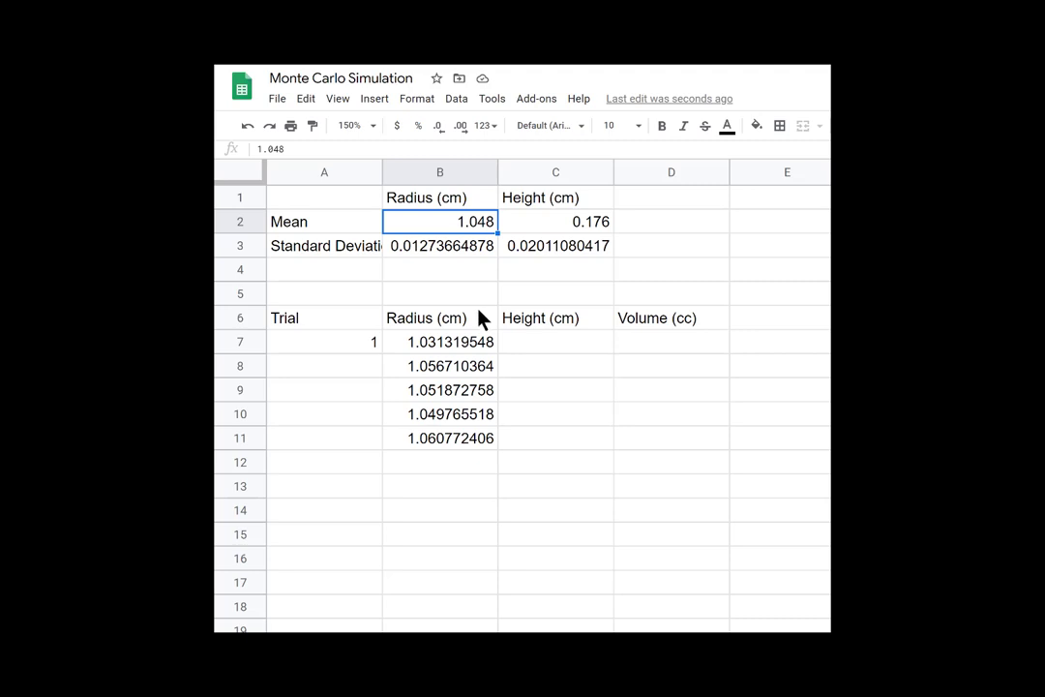
click(481, 348)
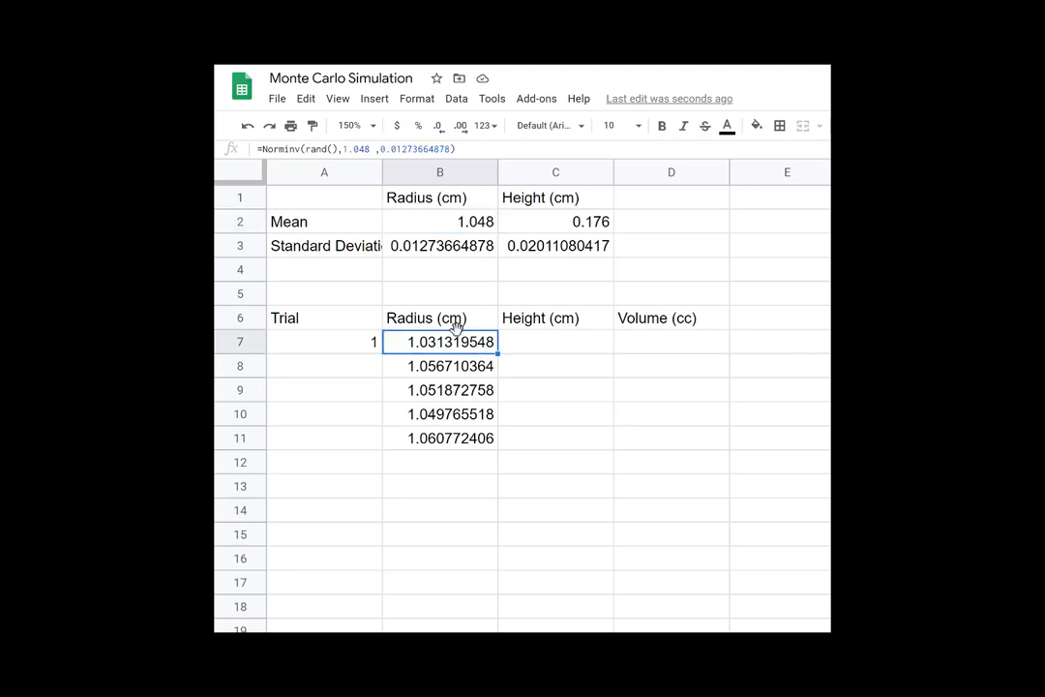
- Start C7's height formula as =norminv(rand(),
click(547, 344)
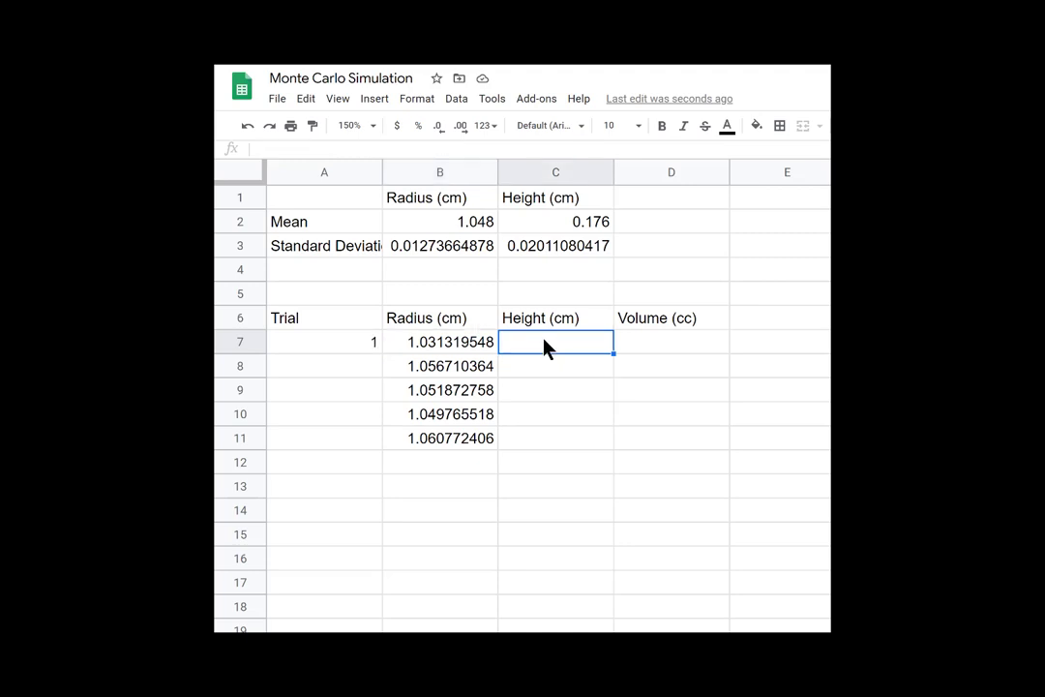
text(=norm)
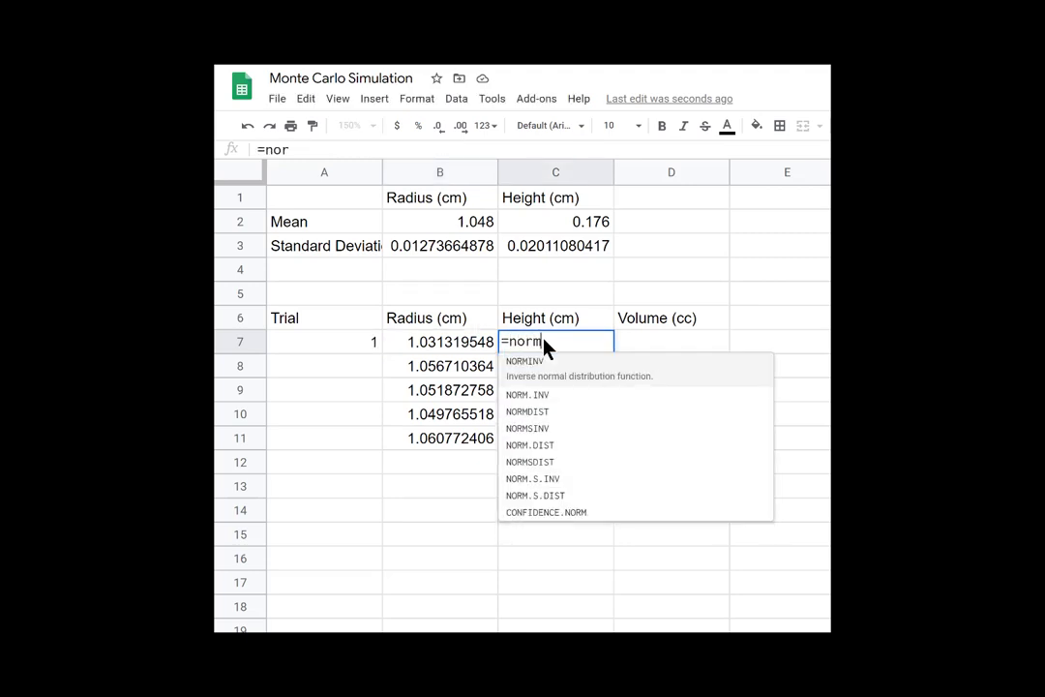
text(inv)
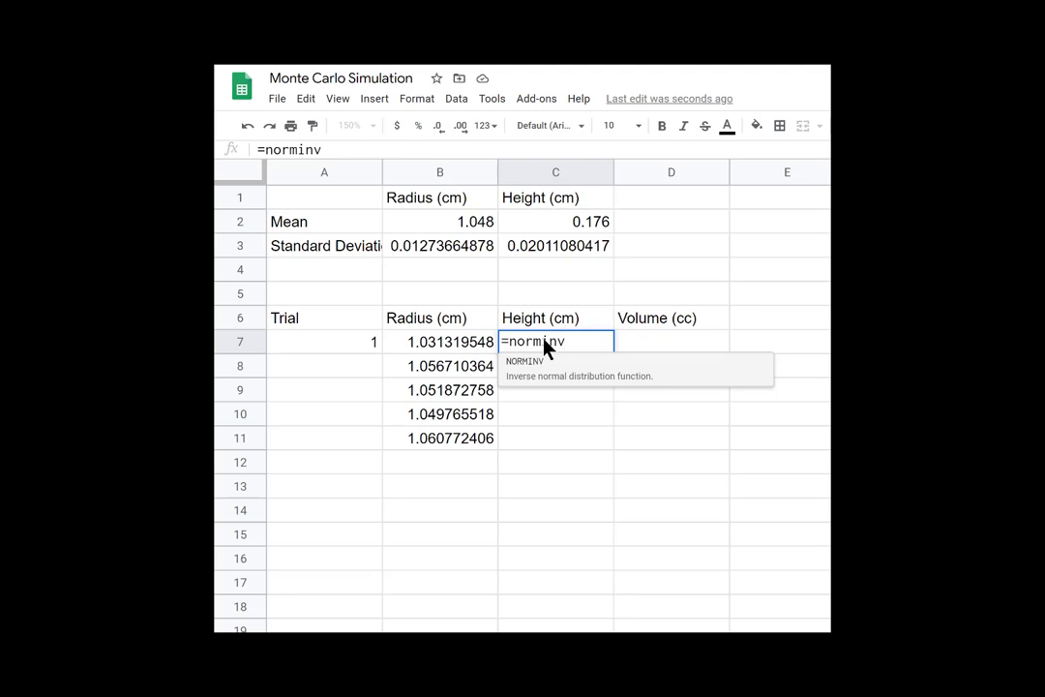
text(()
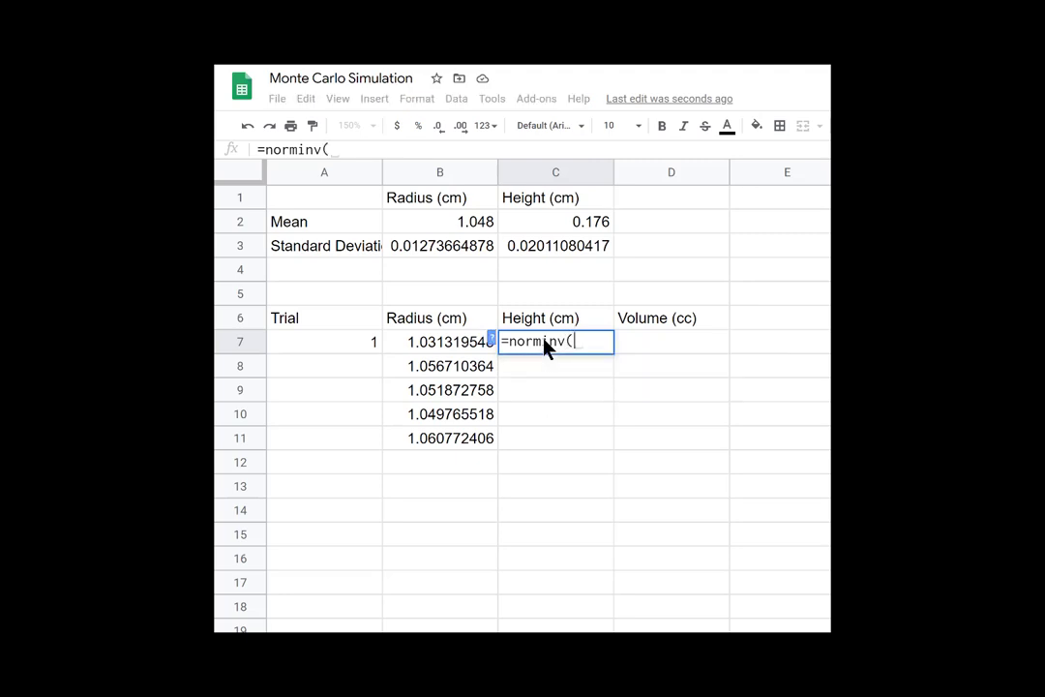
text(rand())
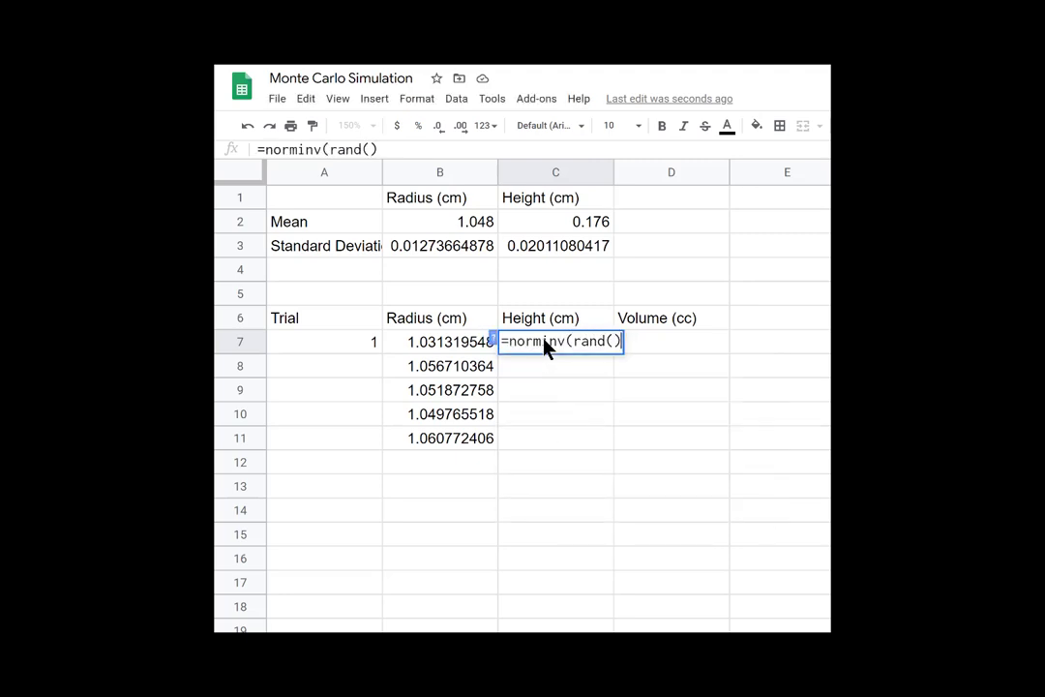
text(,)
key(Return)
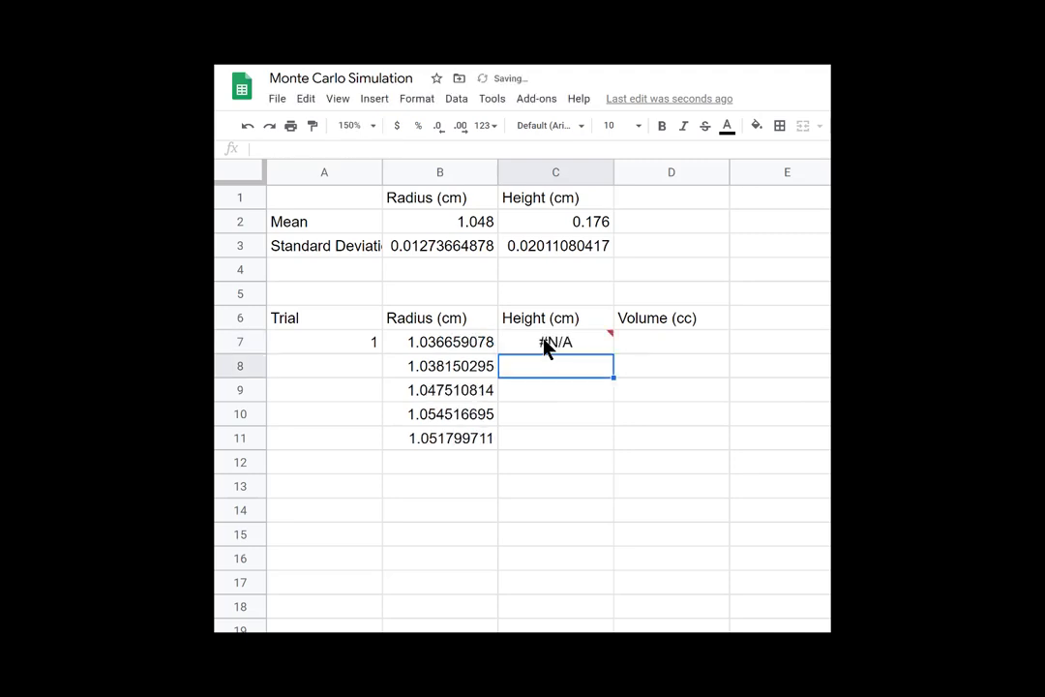
- Copy the 0.176 height mean from C2 into C7's formula as the mean argument
click(569, 224)
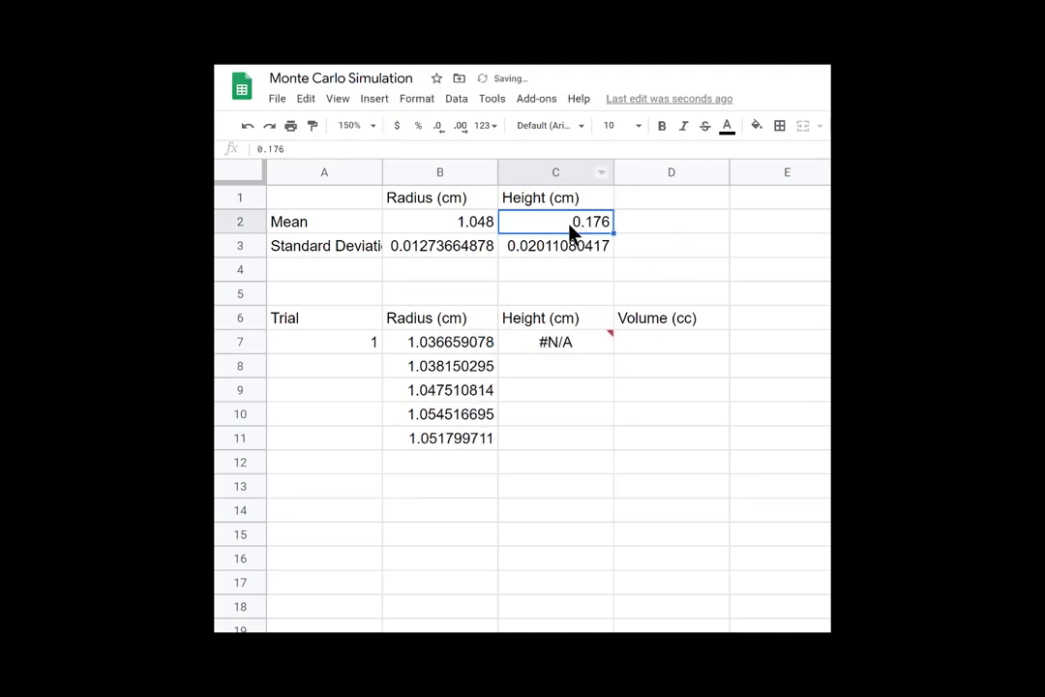
drag(291, 151, 217, 164)
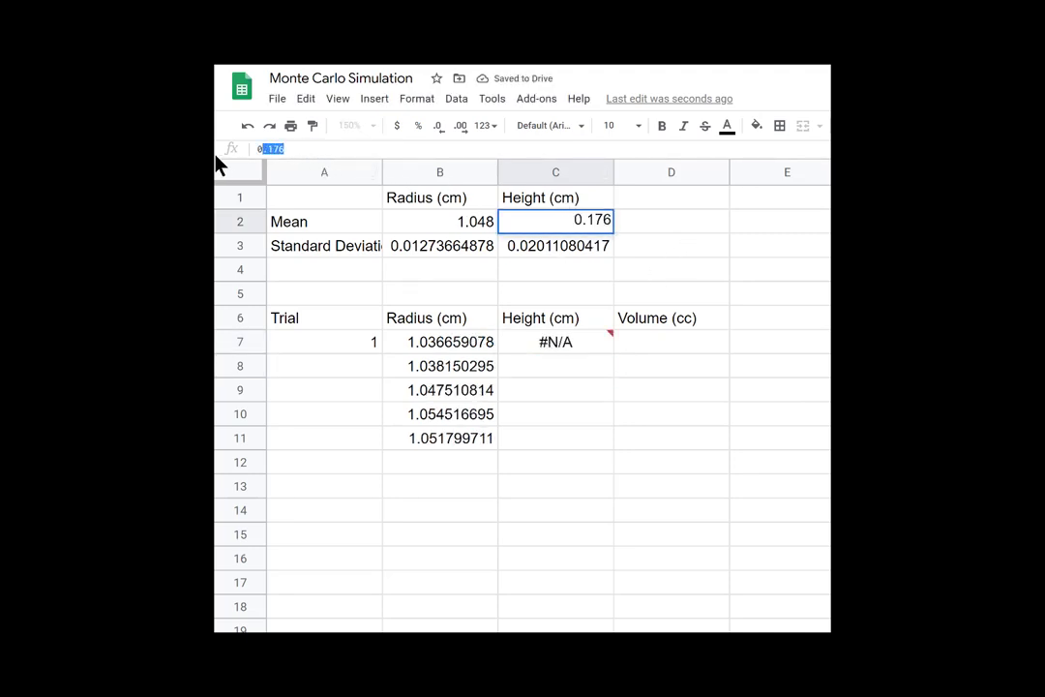
right_click(268, 151)
click(360, 213)
click(547, 348)
click(341, 149)
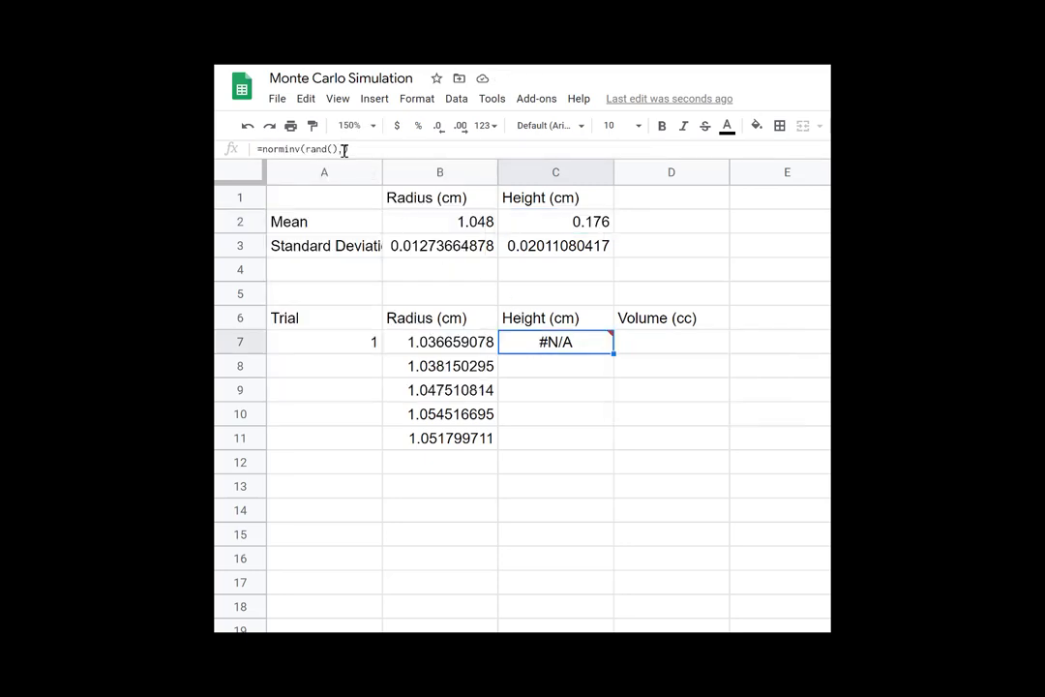
text(,)
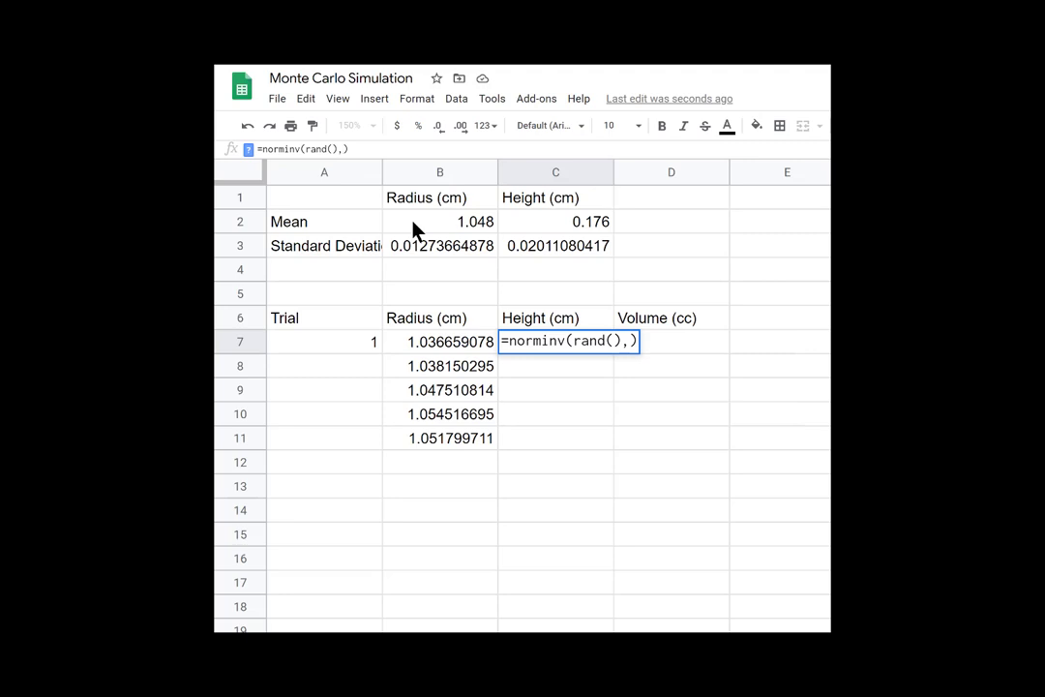
key(ctrl+v)
text(,)
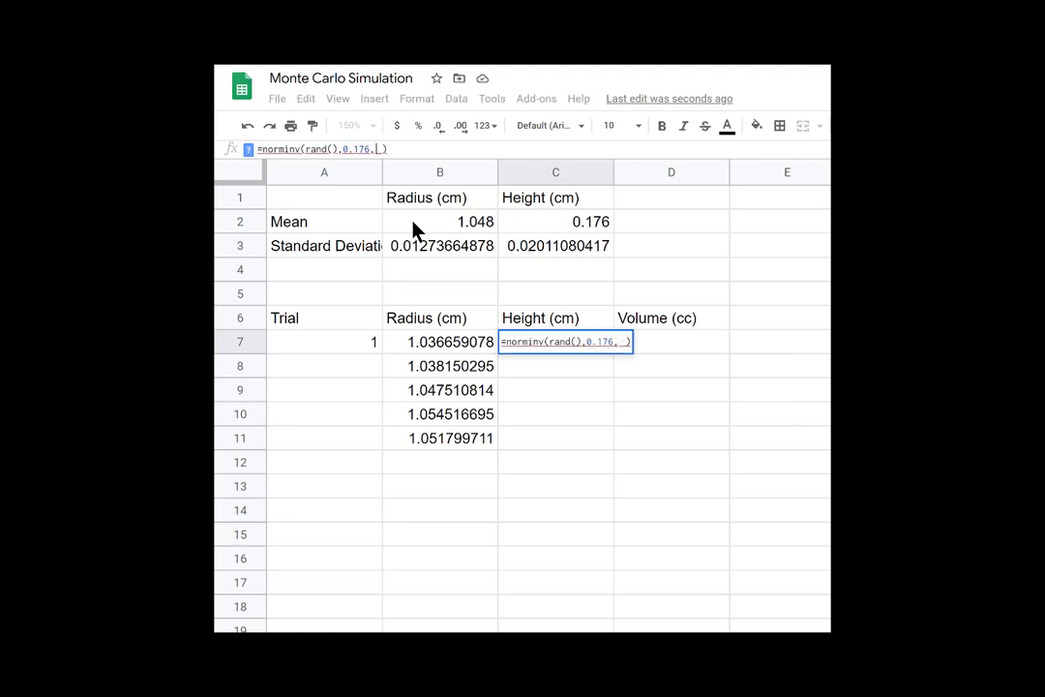
key(Return)
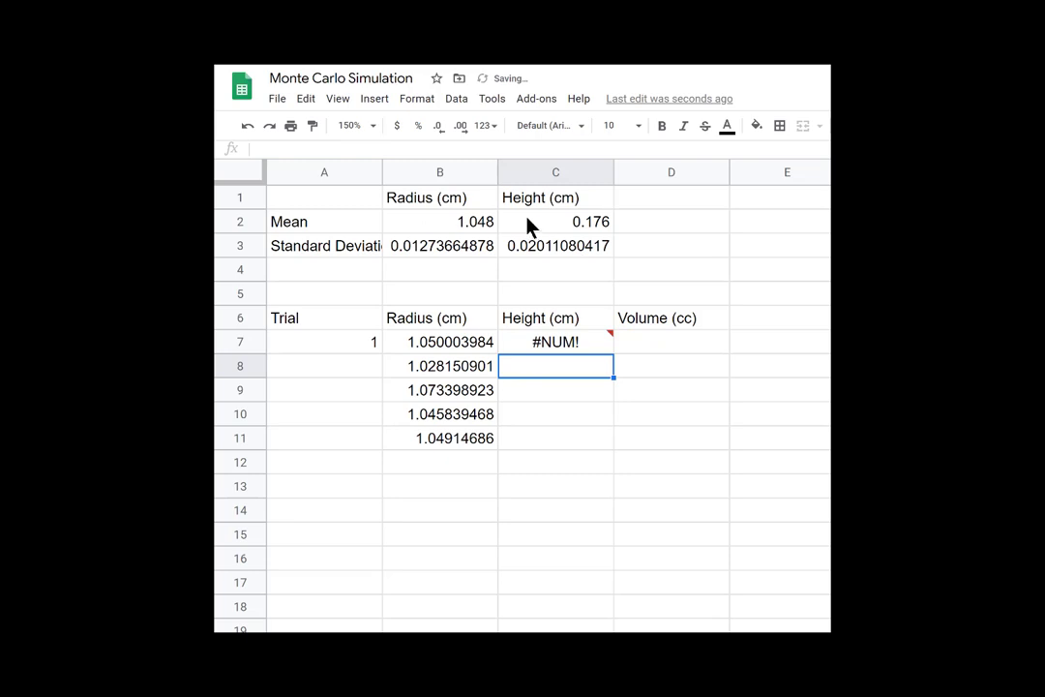
- Paste the 0.02011080417 standard deviation from C3 into C7's formula to complete it
click(579, 254)
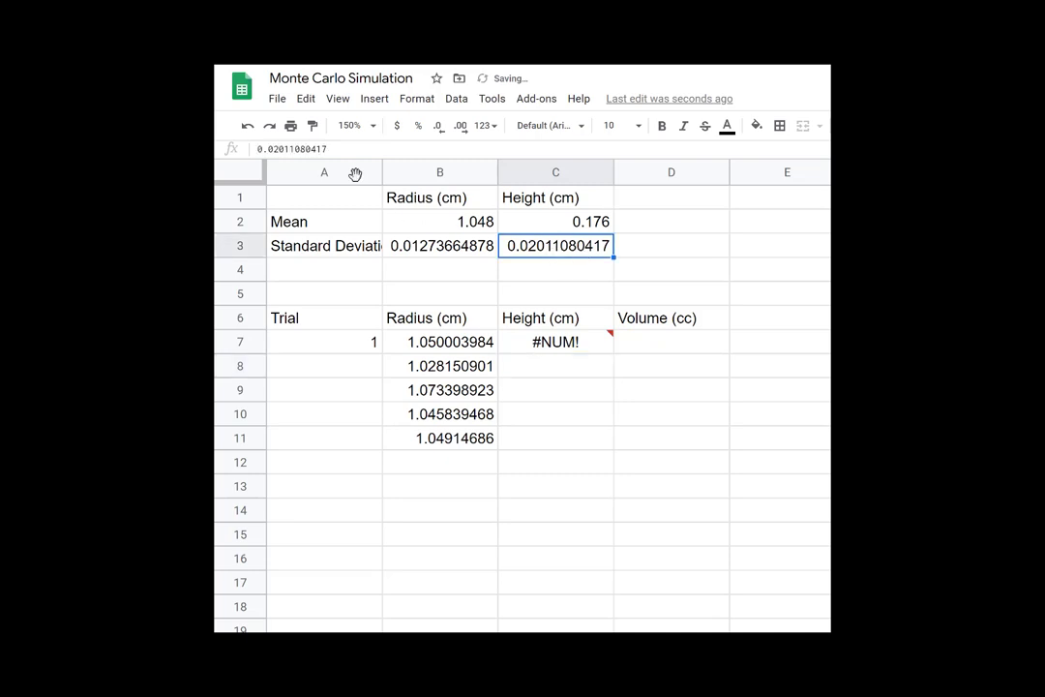
double_click(291, 148)
right_click(292, 148)
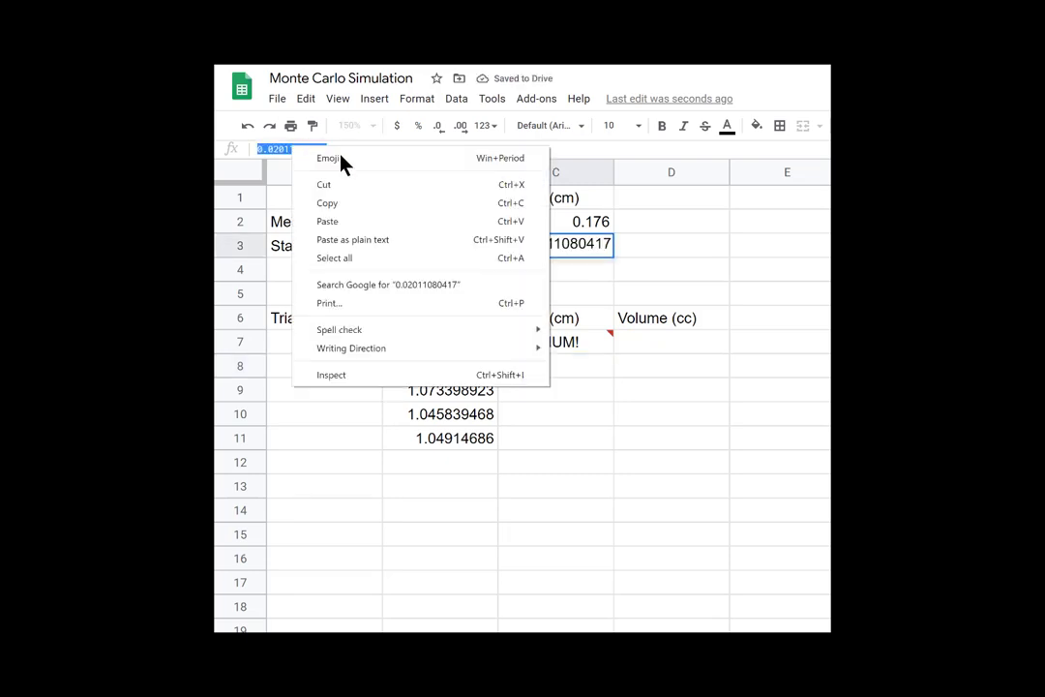
click(368, 205)
click(554, 341)
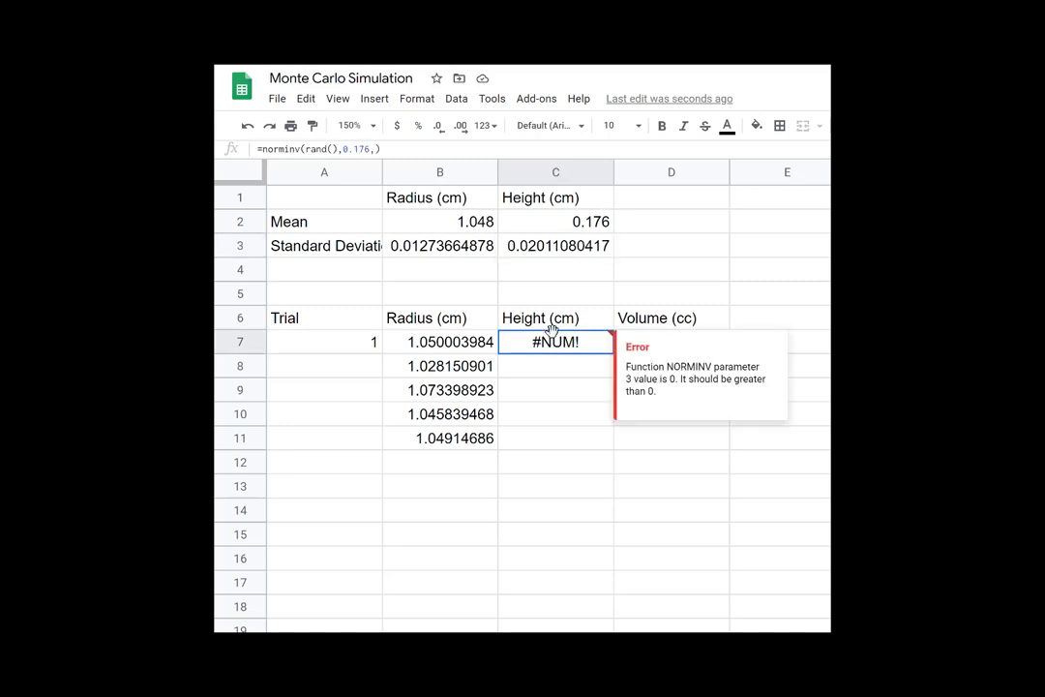
click(379, 148)
key(ctrl+v)
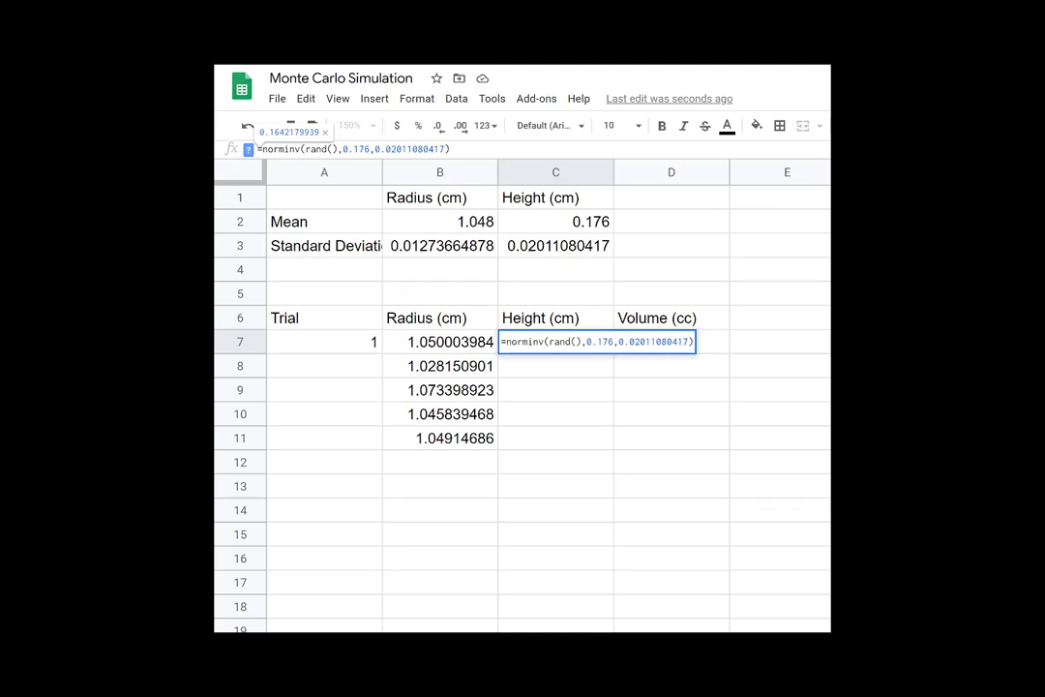
key(Return)
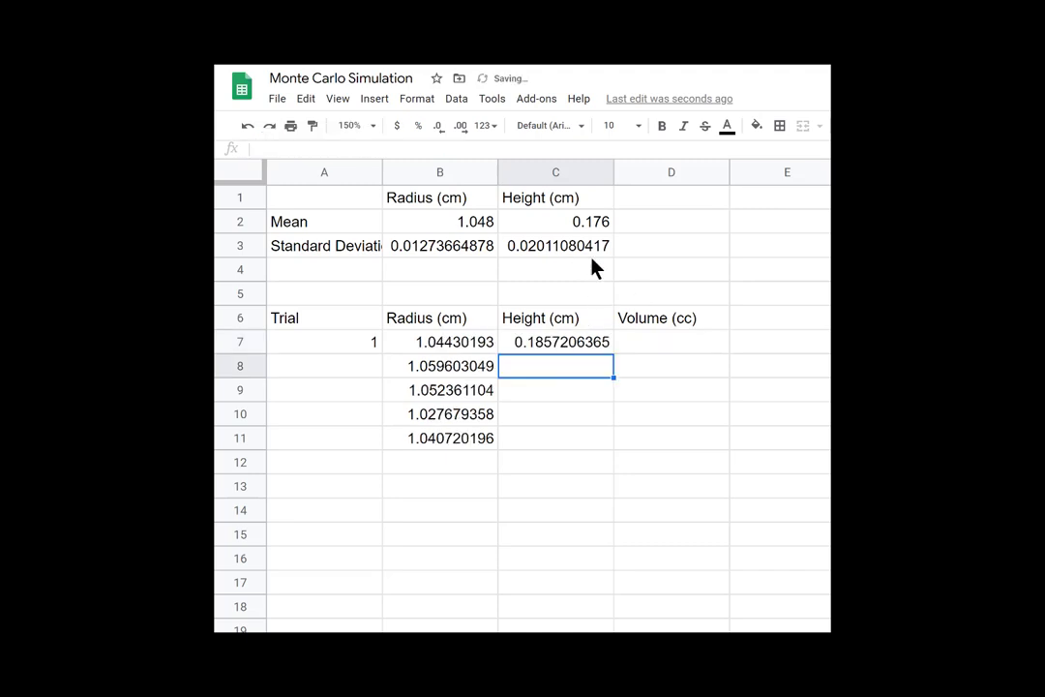
- Fill heights to C11, enter =pi()*B7*B7*C7 in D7, and fill it to D11
click(599, 346)
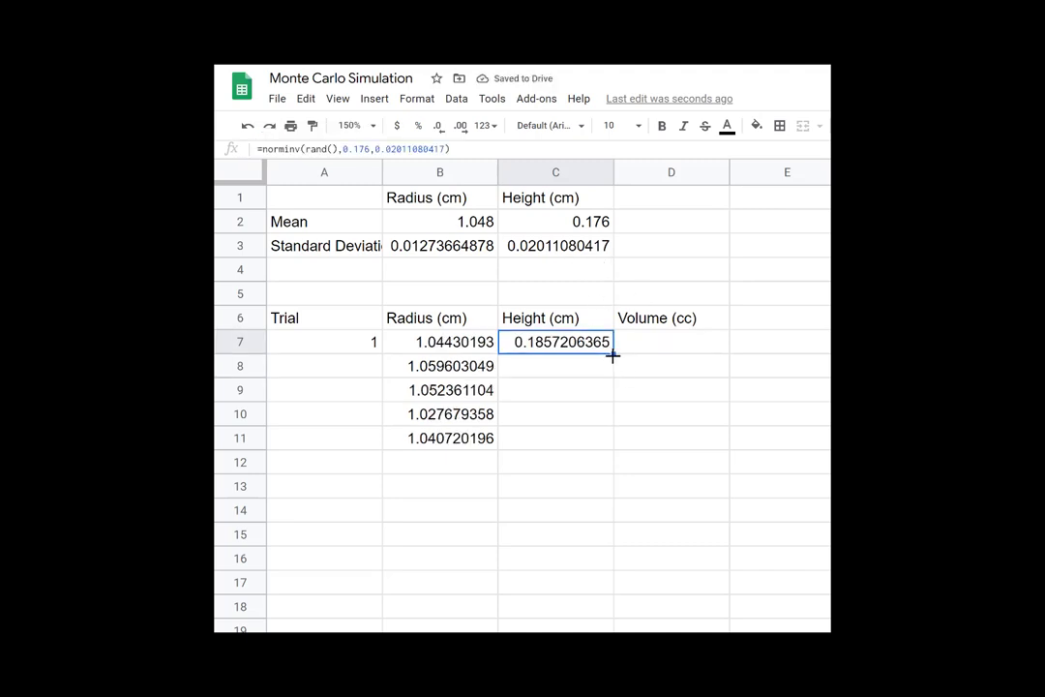
drag(612, 355, 614, 437)
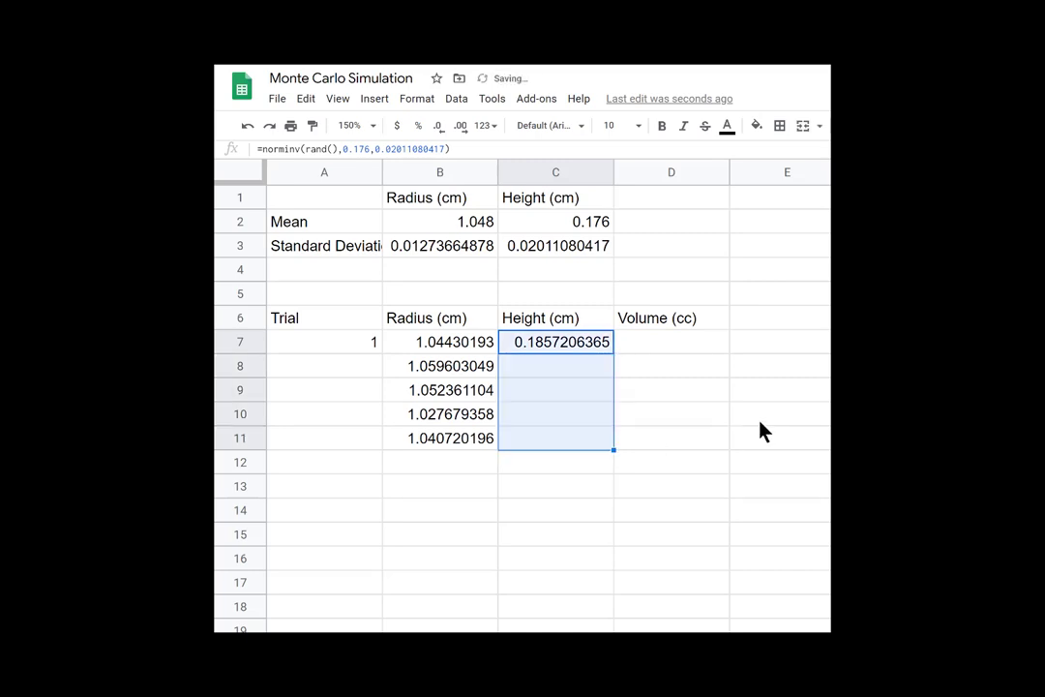
click(661, 350)
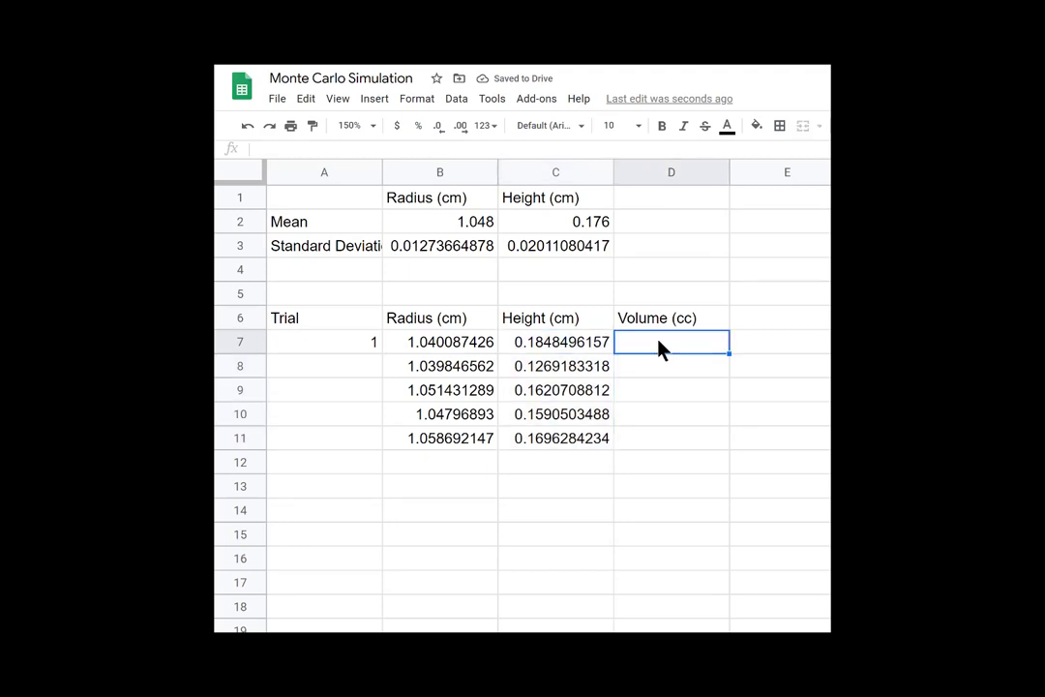
click(275, 153)
text(=)
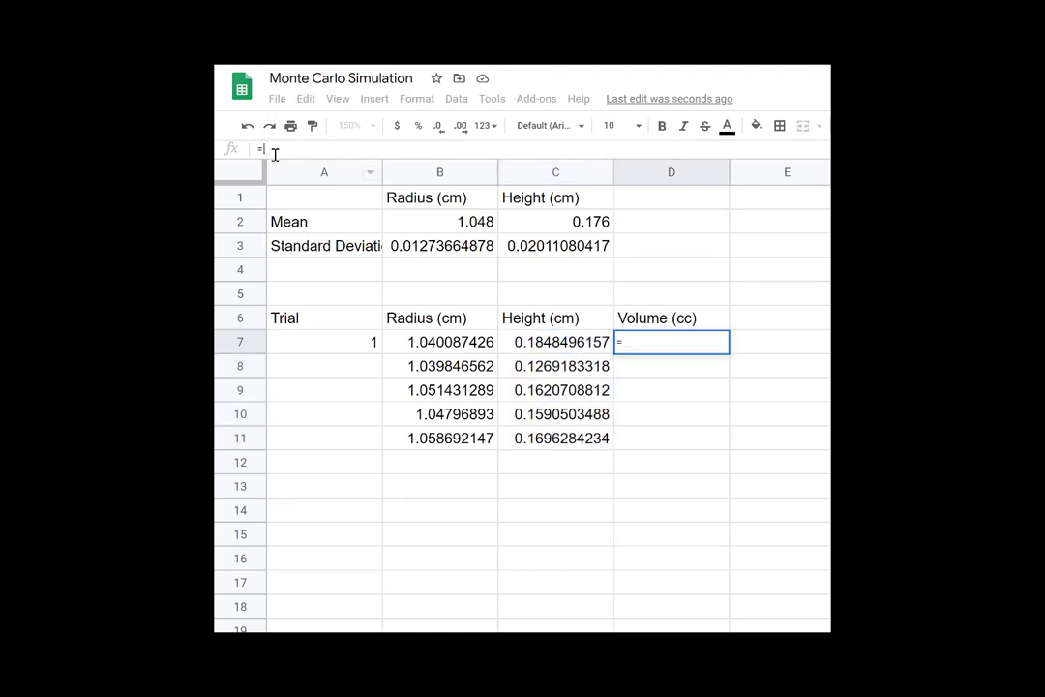
text(pi)
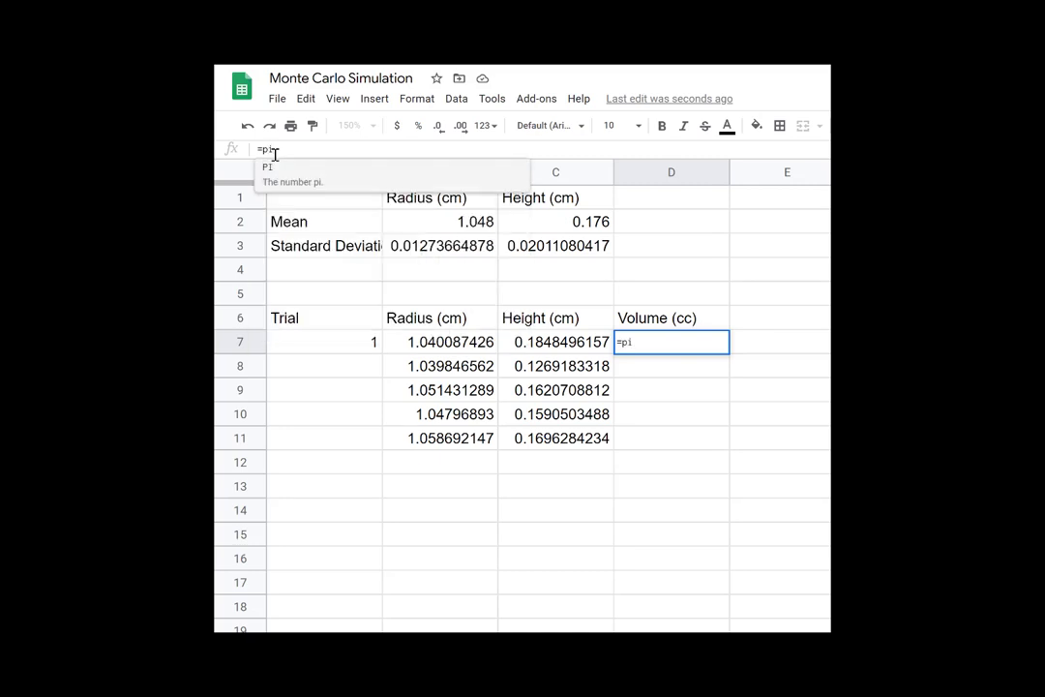
text(())
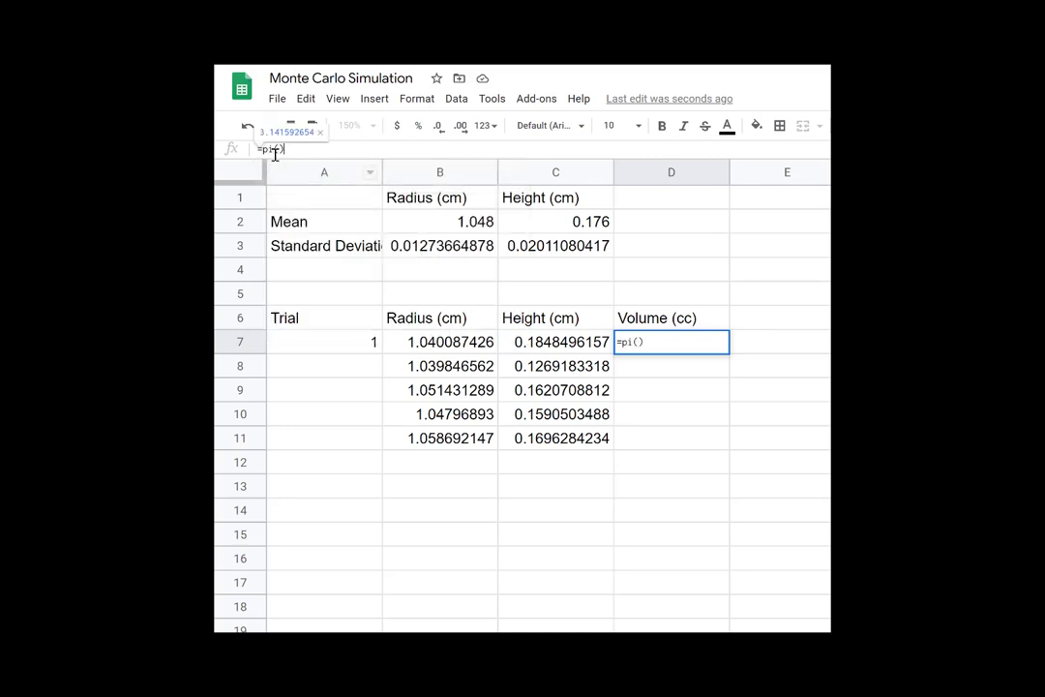
text(*)
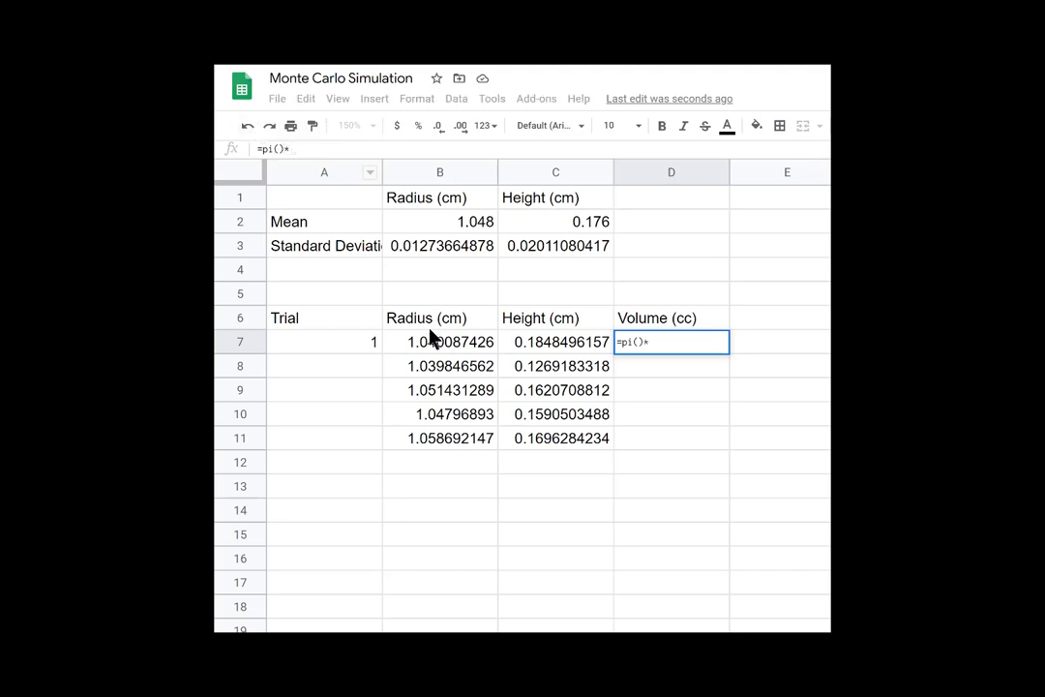
click(428, 343)
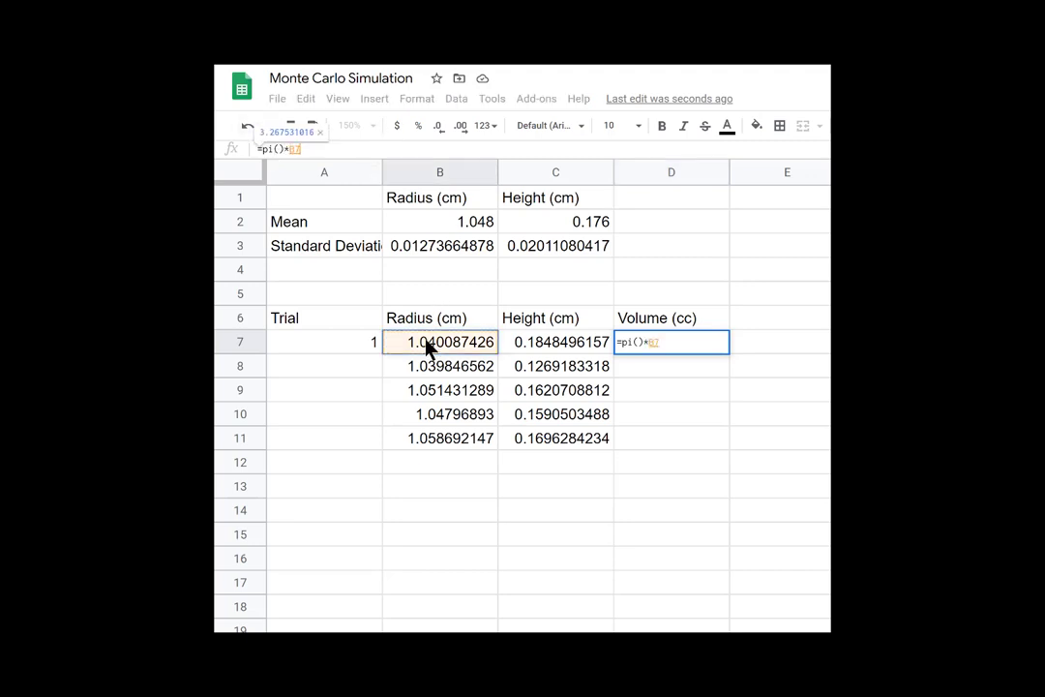
text(*)
click(427, 343)
text(*)
click(517, 350)
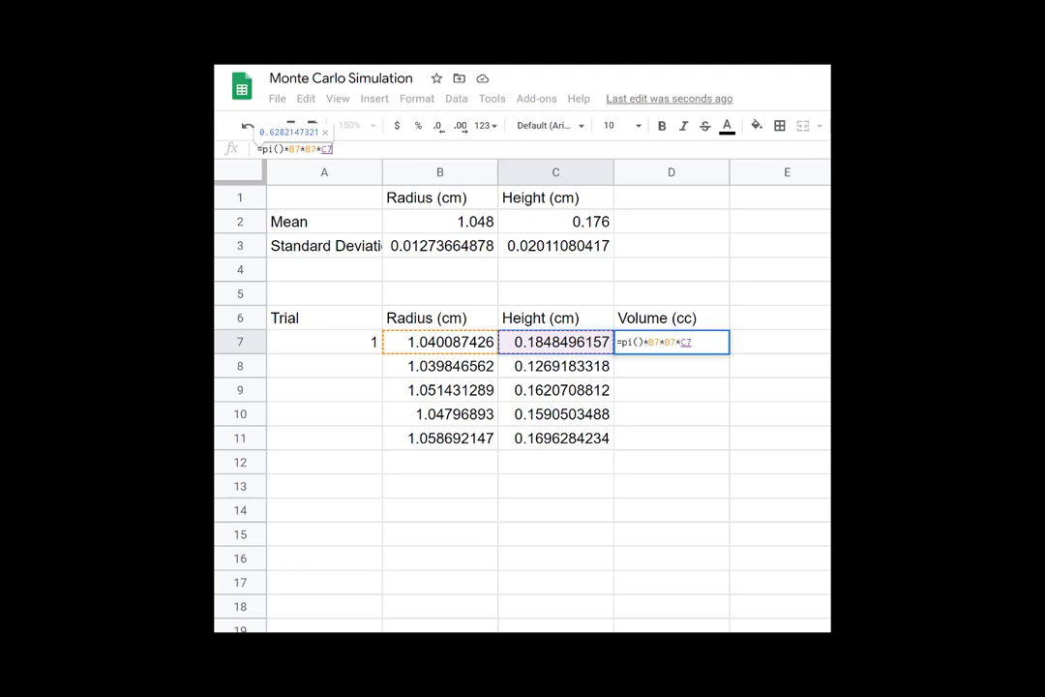
key(Return)
click(713, 347)
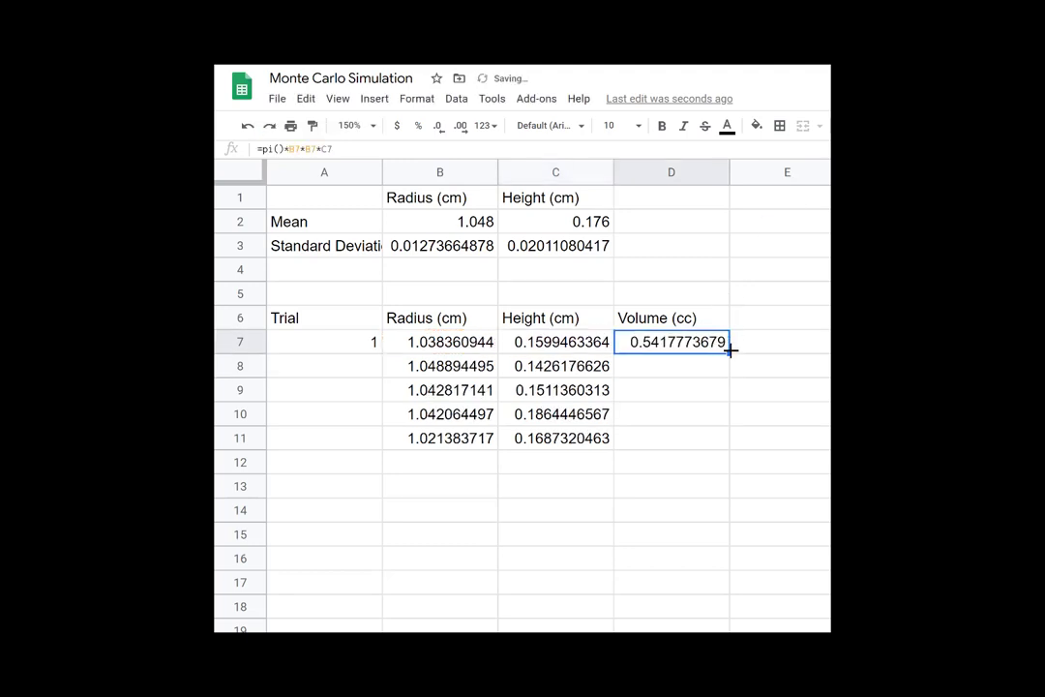
drag(732, 352, 726, 442)
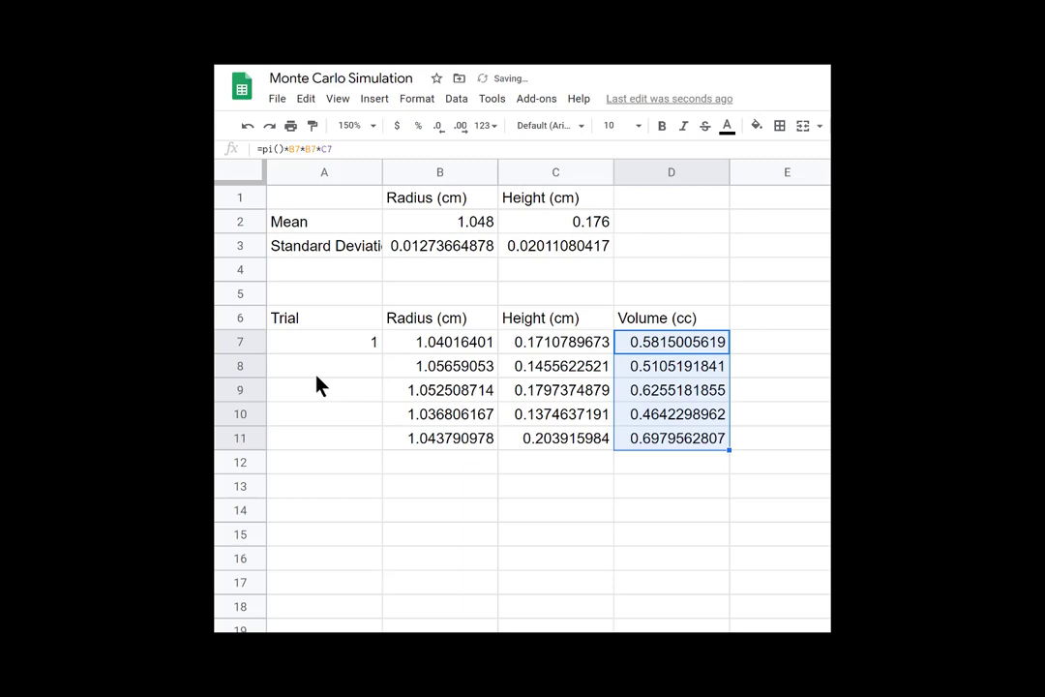
- Enter =A7+1 in A8 and fill it down to A11 to number trials 1–5
click(345, 368)
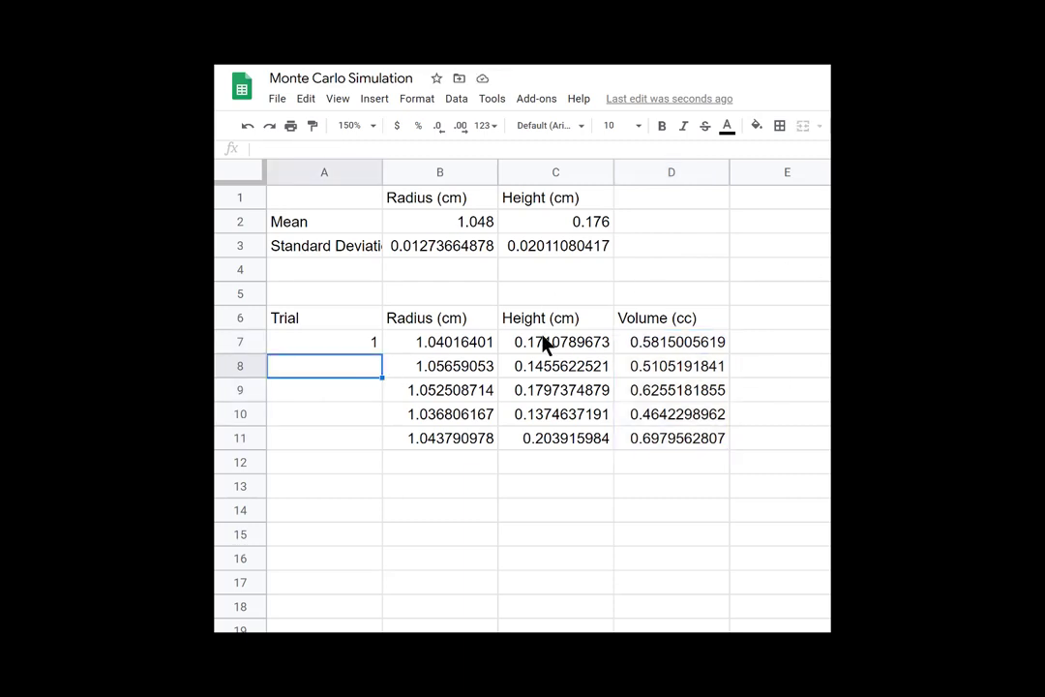
click(343, 346)
key(Down)
key(Down)
key(Down)
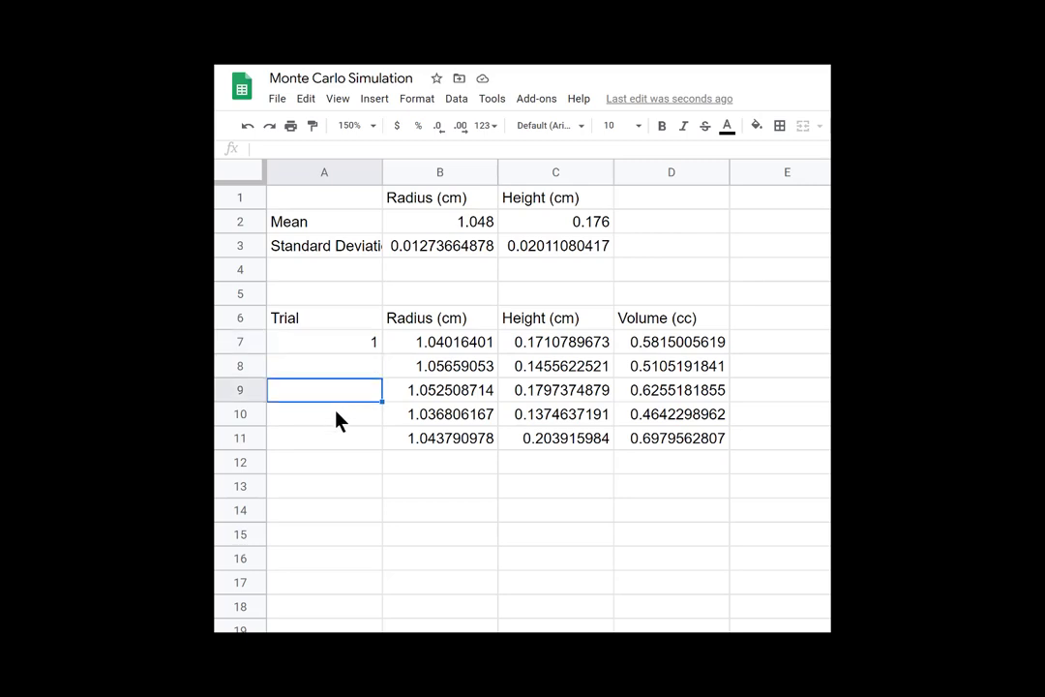
click(351, 346)
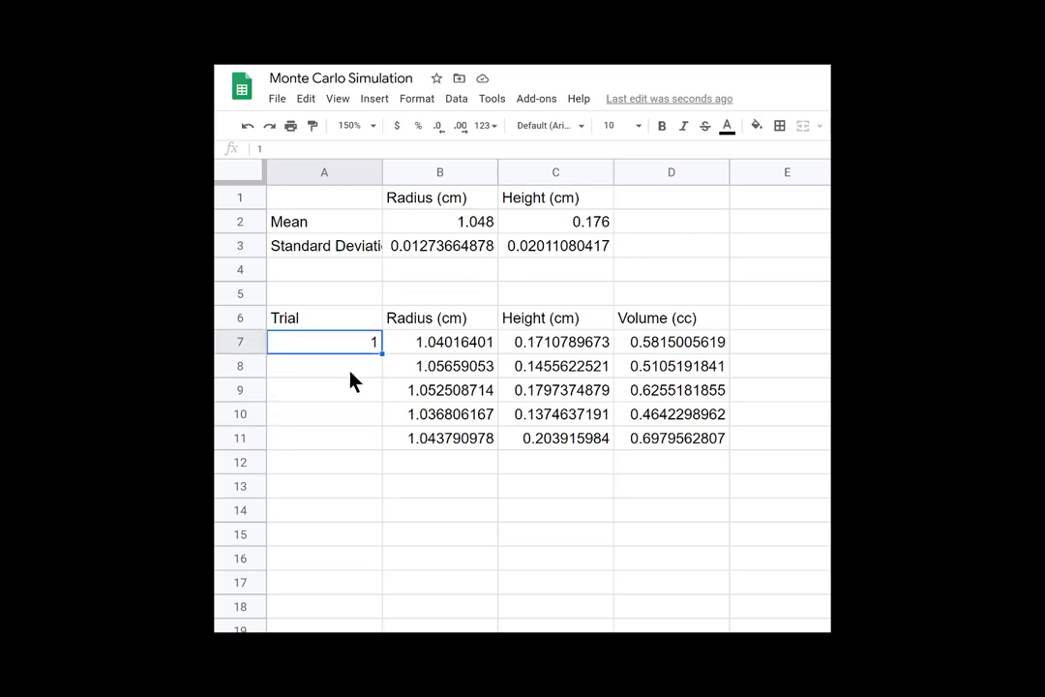
click(354, 369)
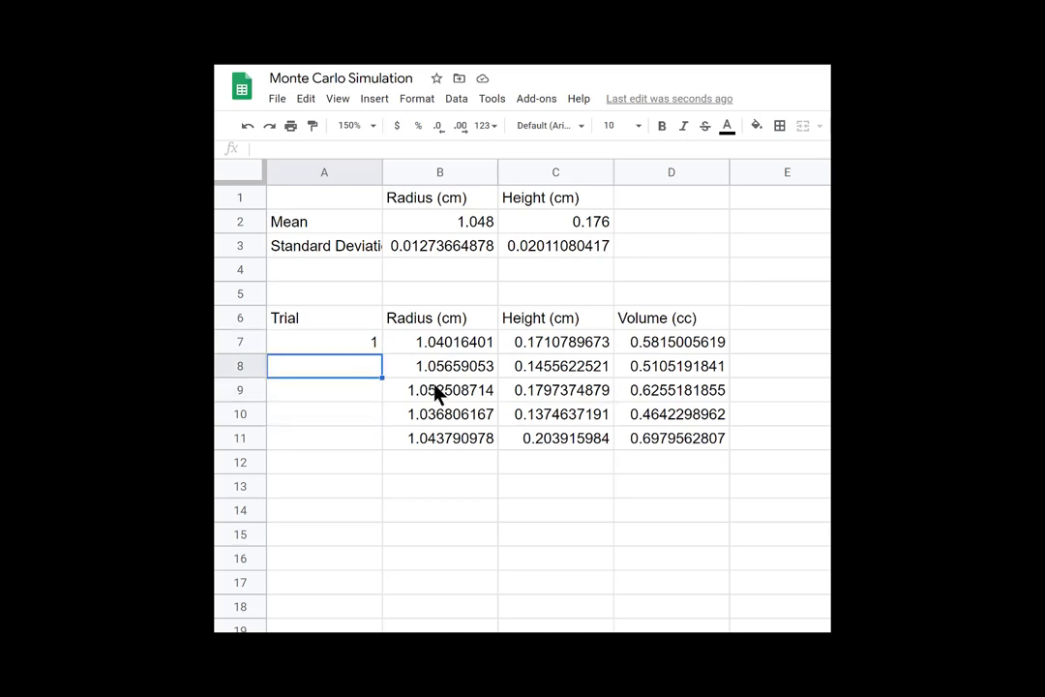
text(=)
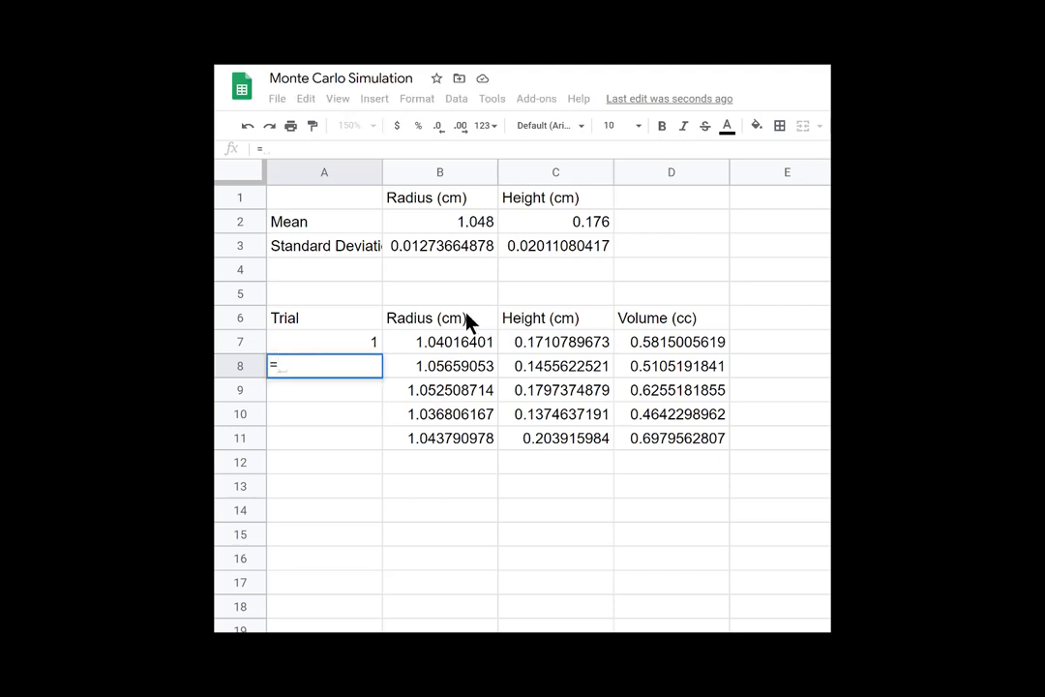
click(346, 345)
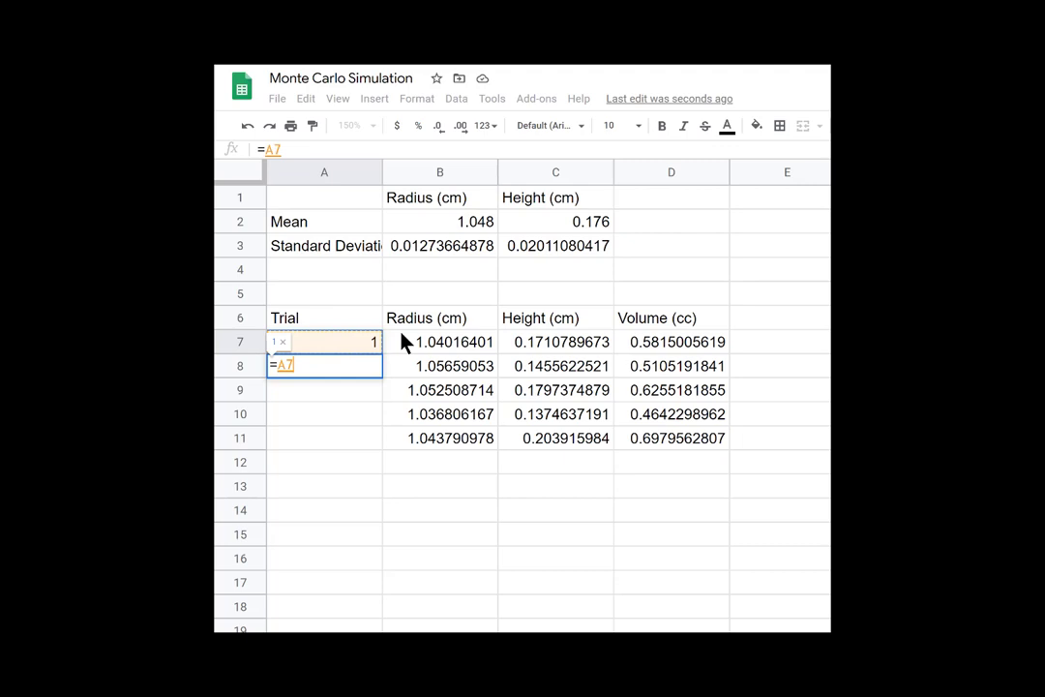
text(+1)
key(Return)
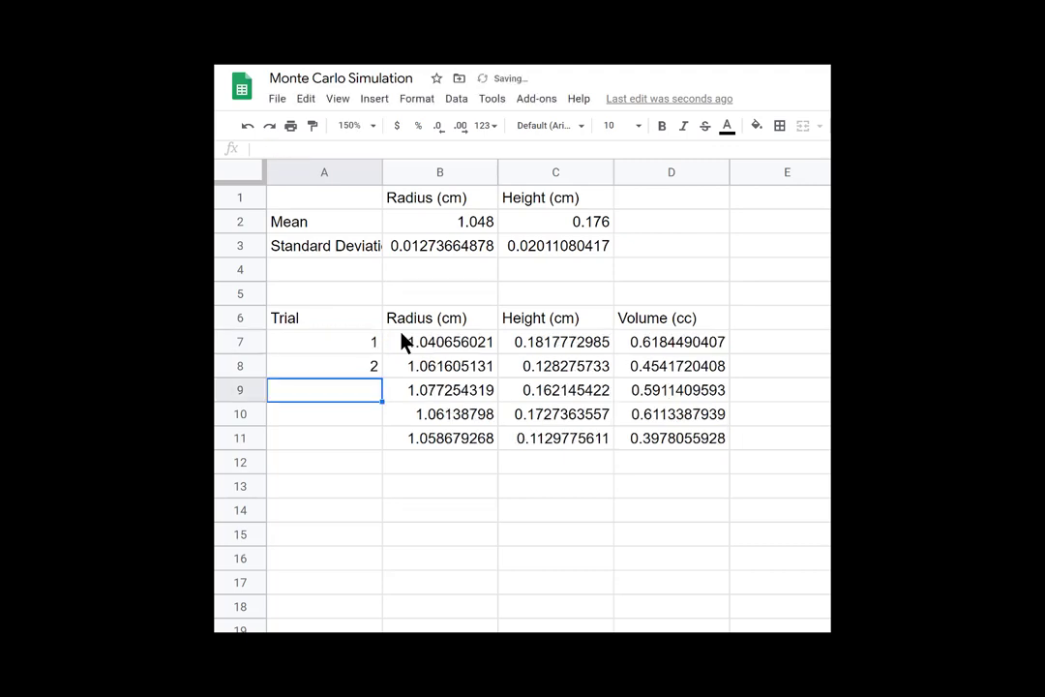
click(375, 372)
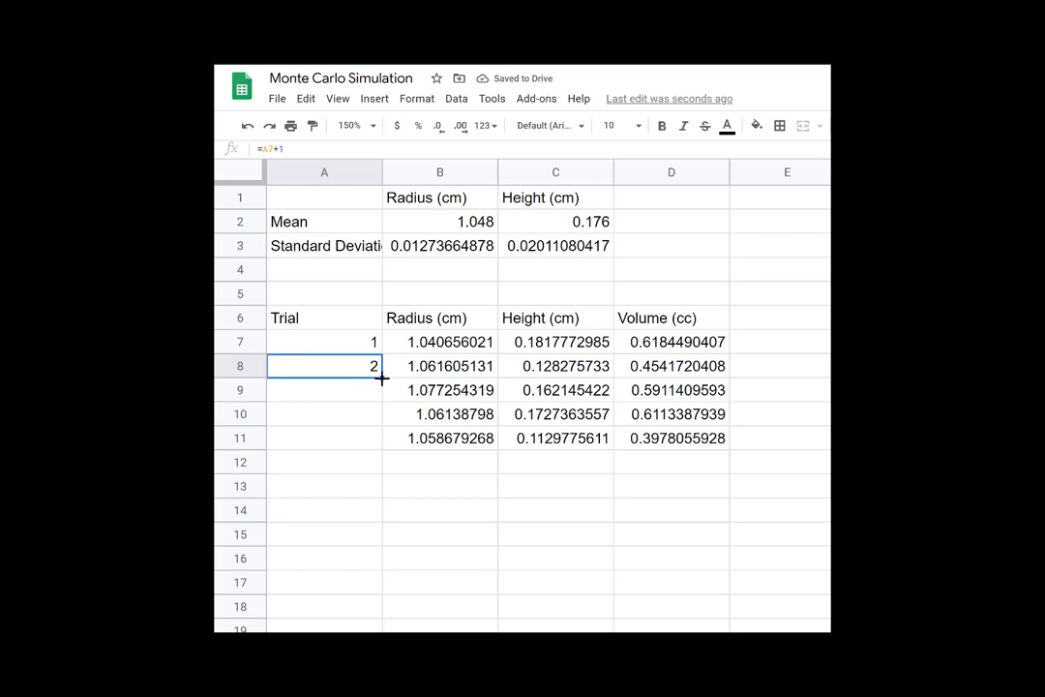
drag(380, 379, 382, 443)
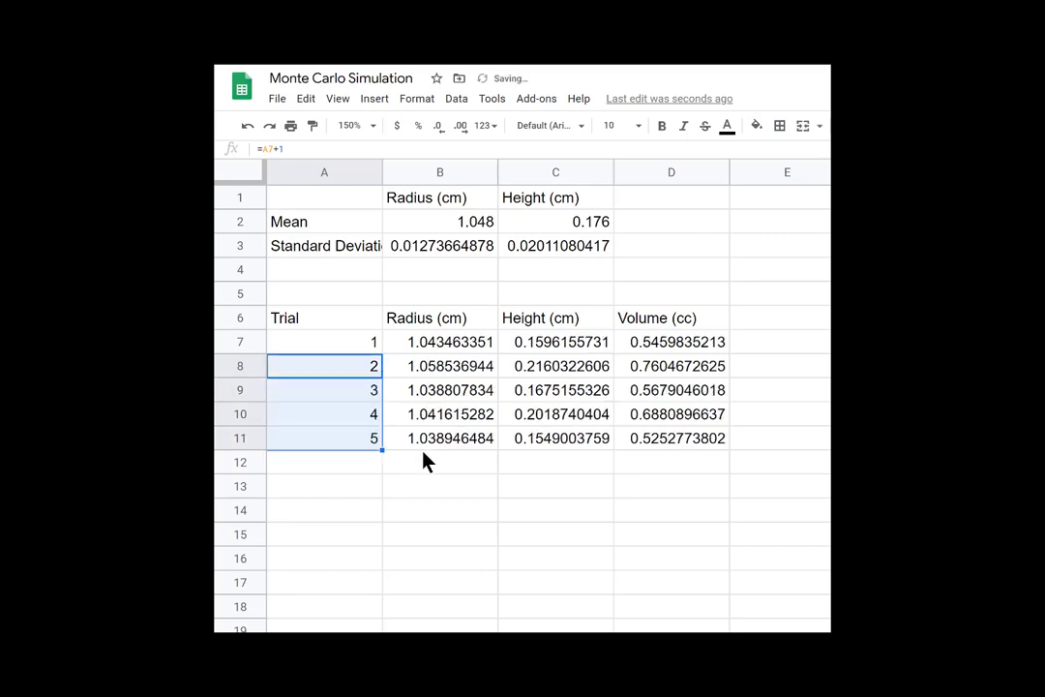
- Fill the A11:D11 trial row down to row 106 for 100 trials
click(778, 544)
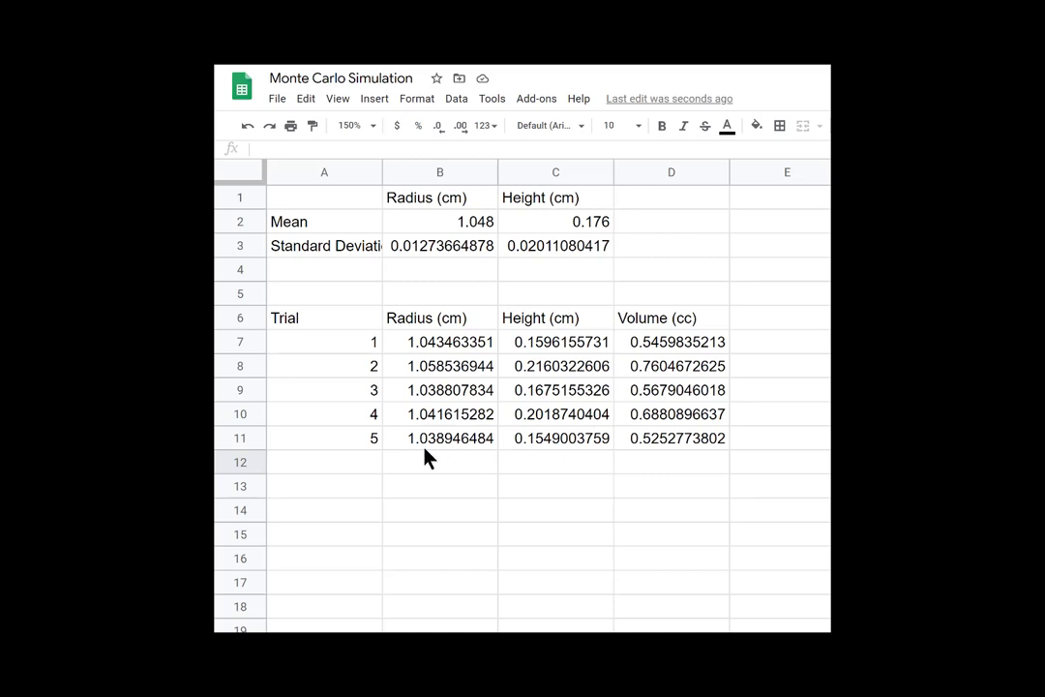
drag(371, 446, 683, 443)
scroll(522, 402, down, 2)
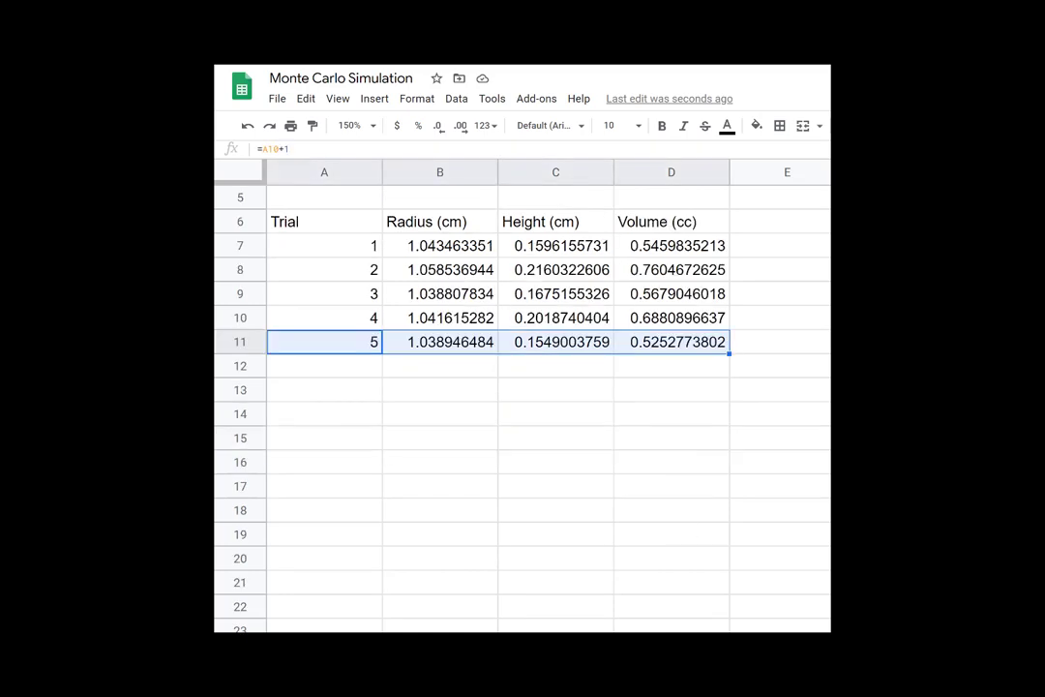
drag(730, 355, 730, 569)
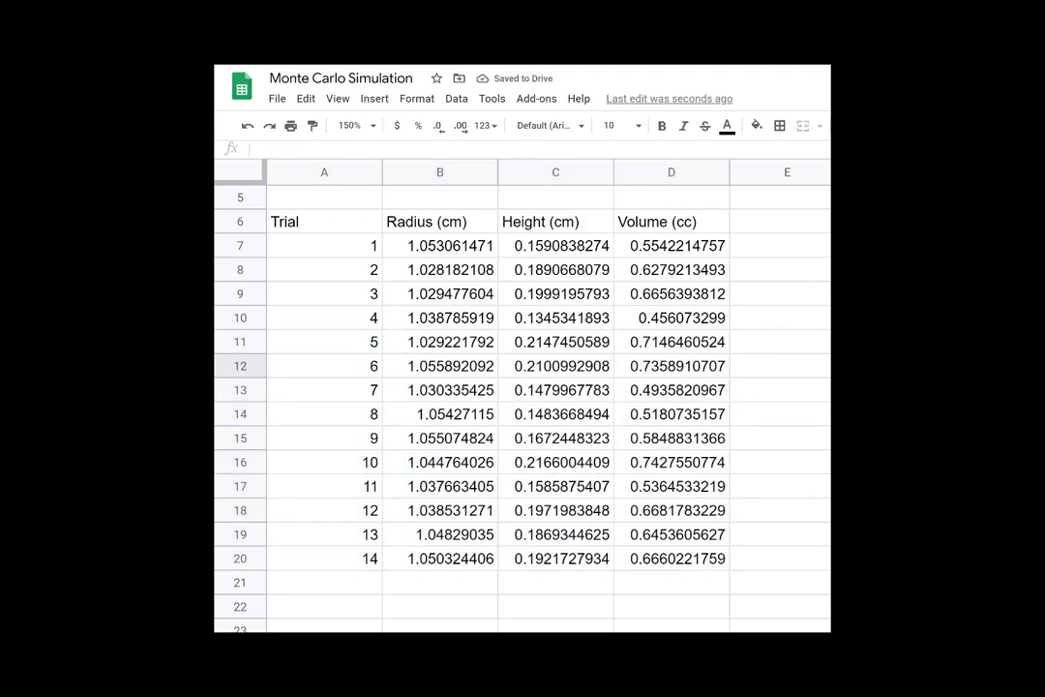
click(363, 561)
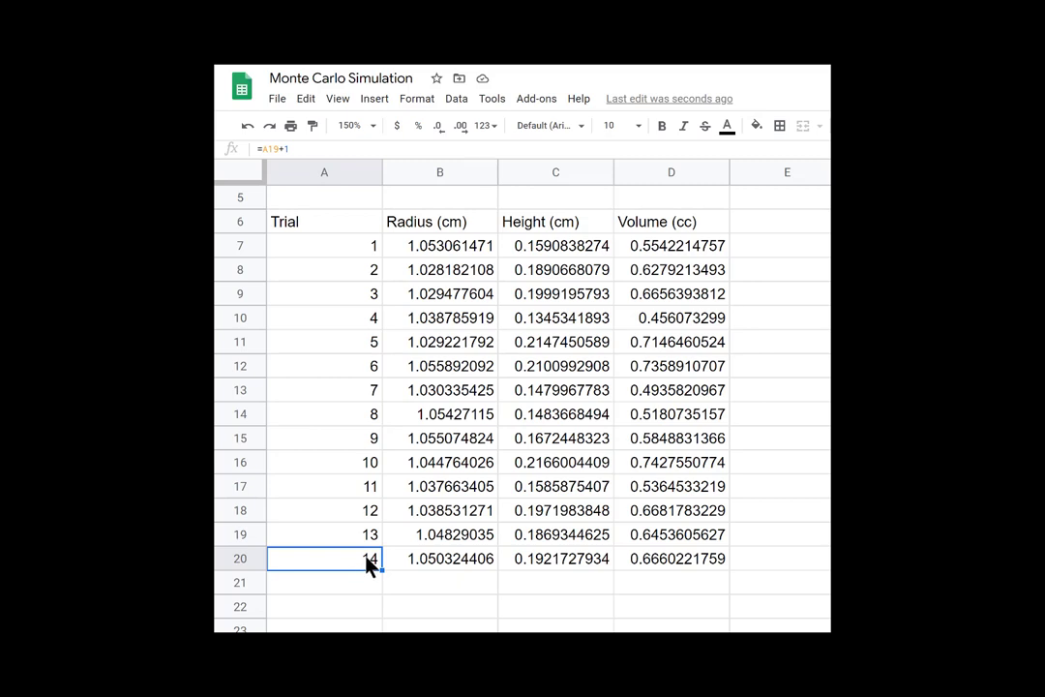
drag(367, 566, 730, 590)
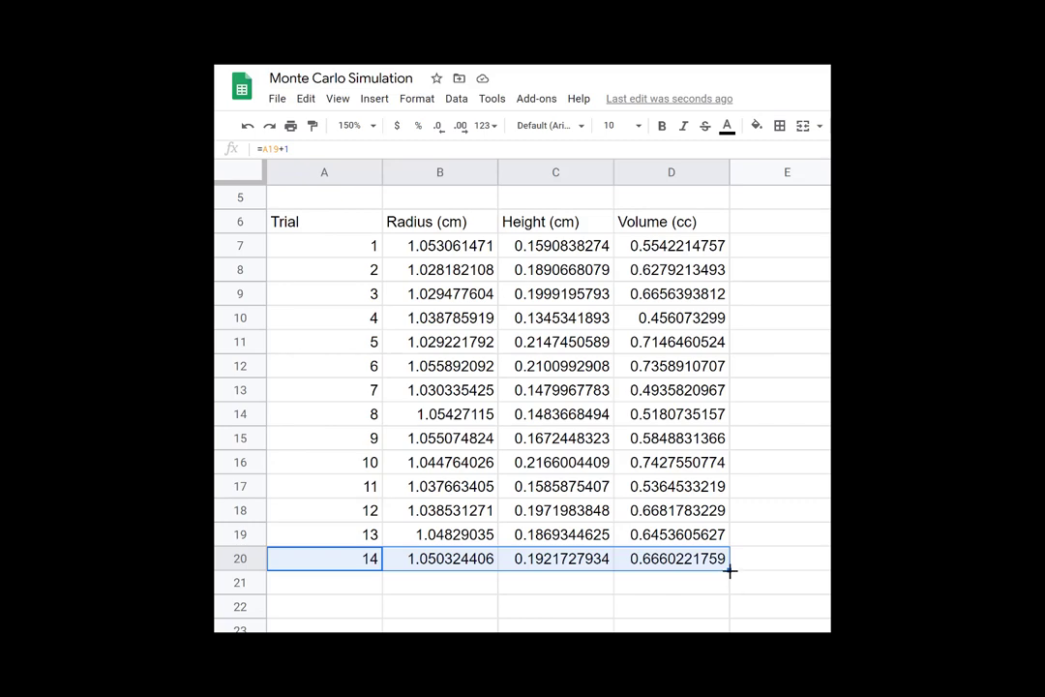
drag(731, 571, 733, 600)
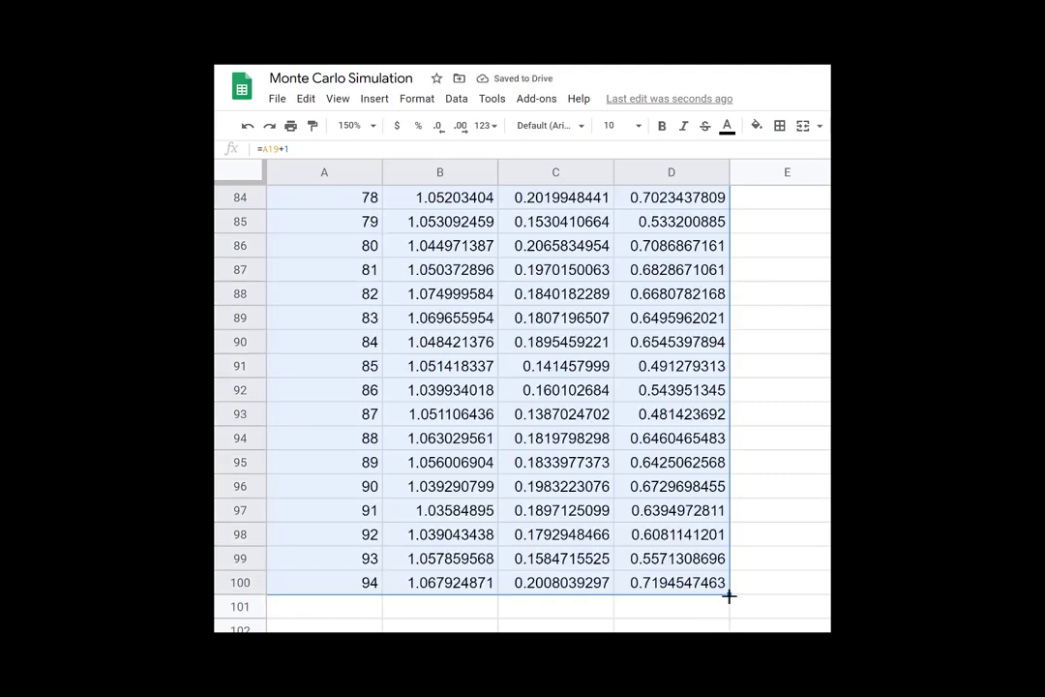
mouse_move(731, 596)
mouse_down()
mouse_move(733, 644)
mouse_move(737, 590)
mouse_move(726, 569)
mouse_move(730, 589)
mouse_up()
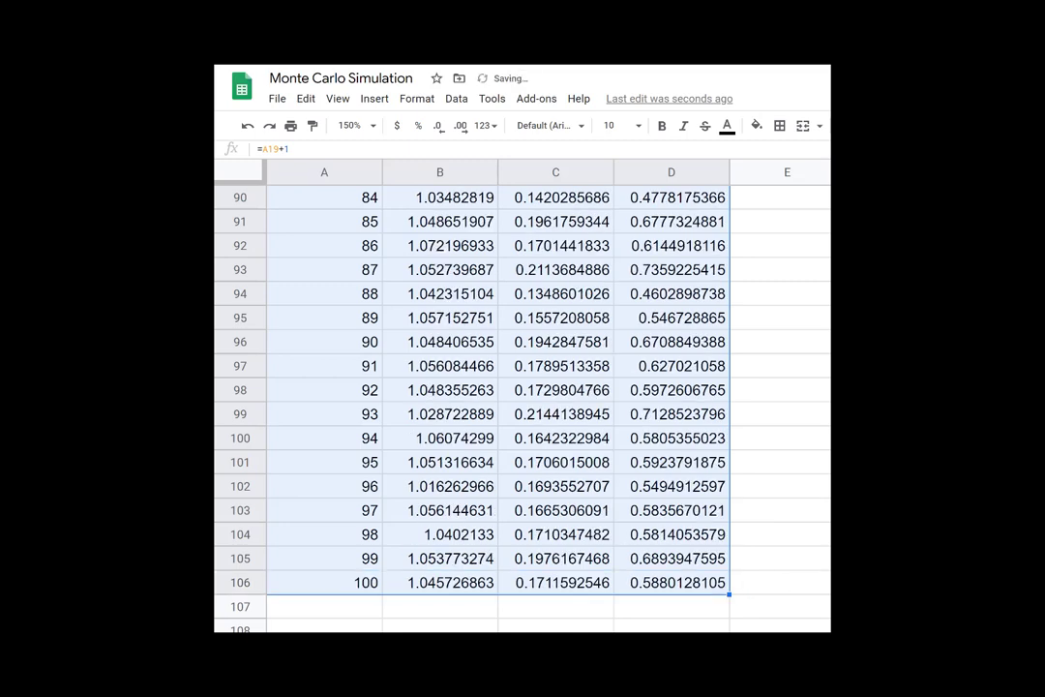
click(782, 530)
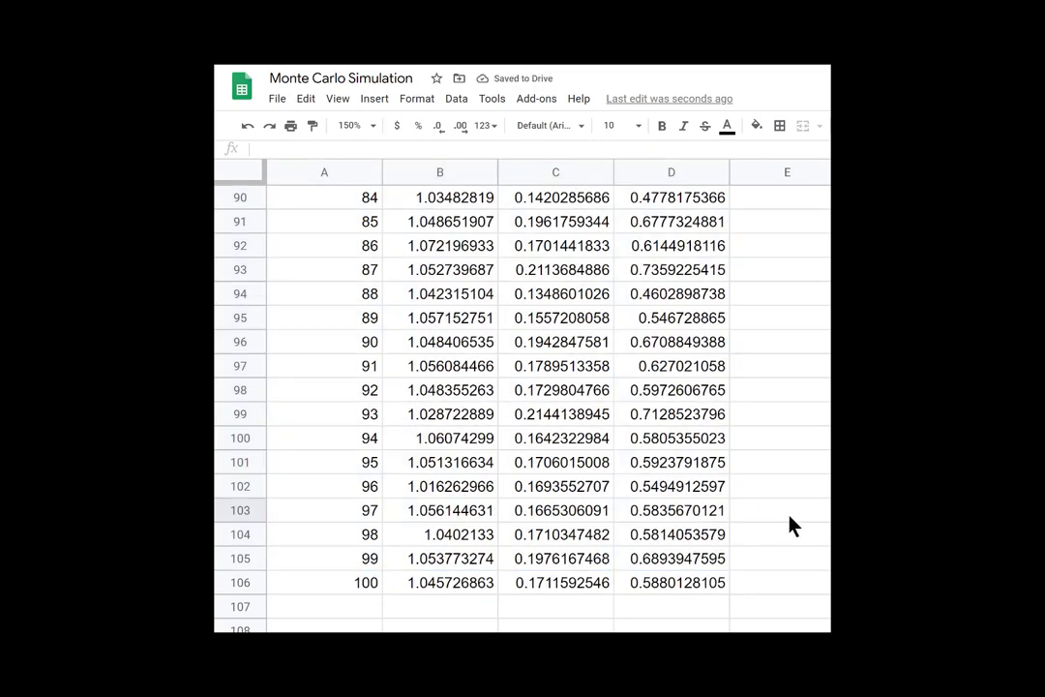
scroll(790, 525, up, 20)
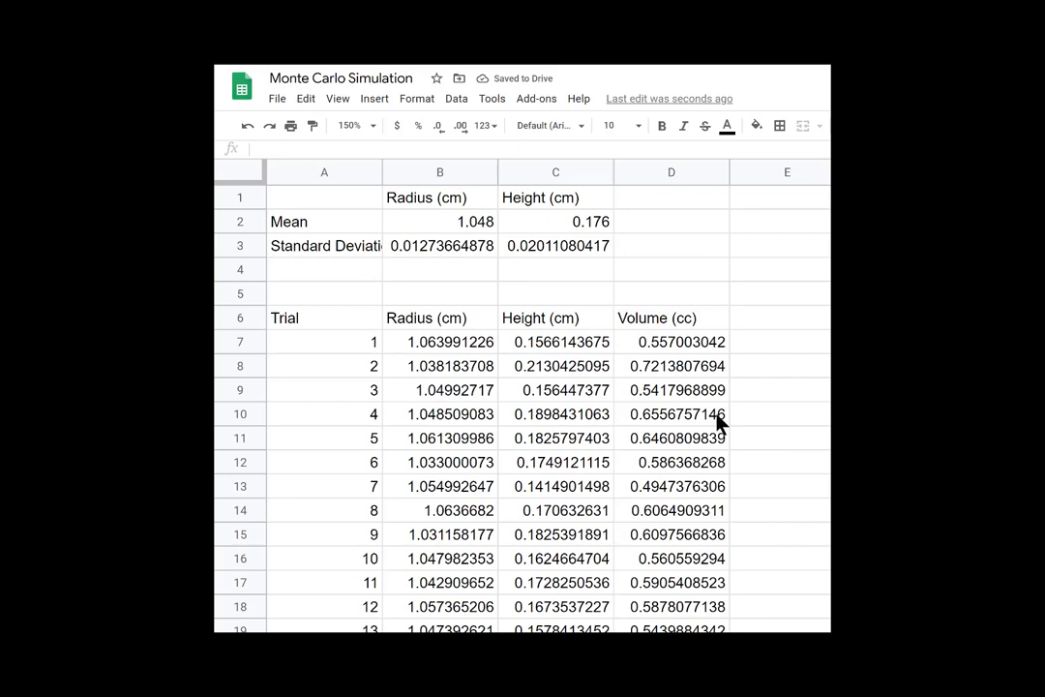
scroll(711, 381, down, 15)
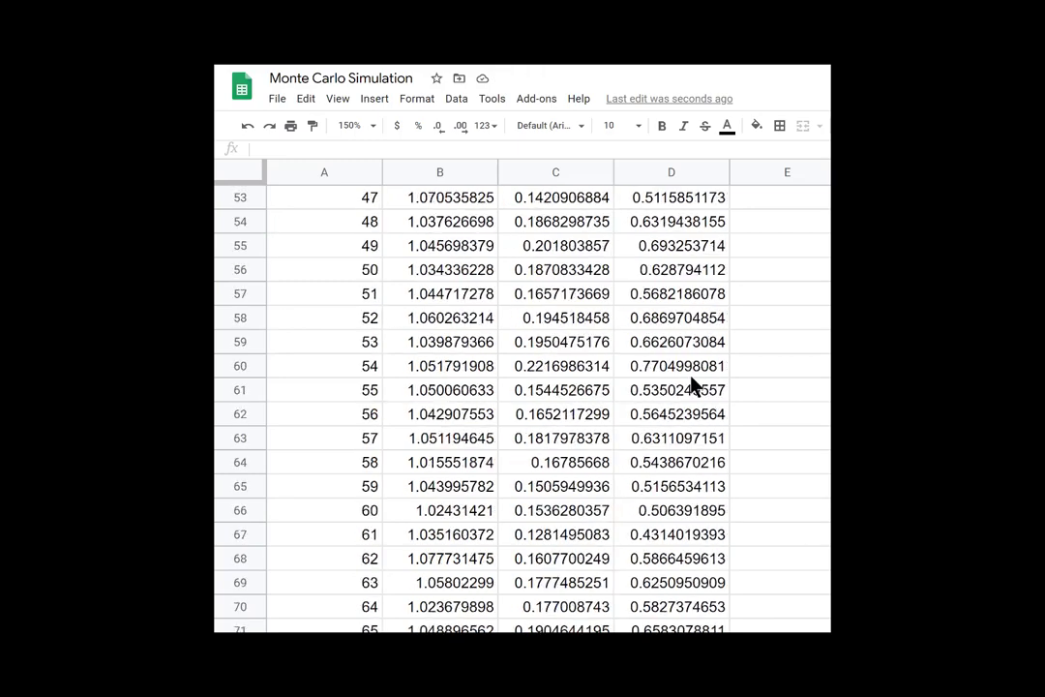
scroll(692, 385, down, 16)
scroll(685, 390, up, 5)
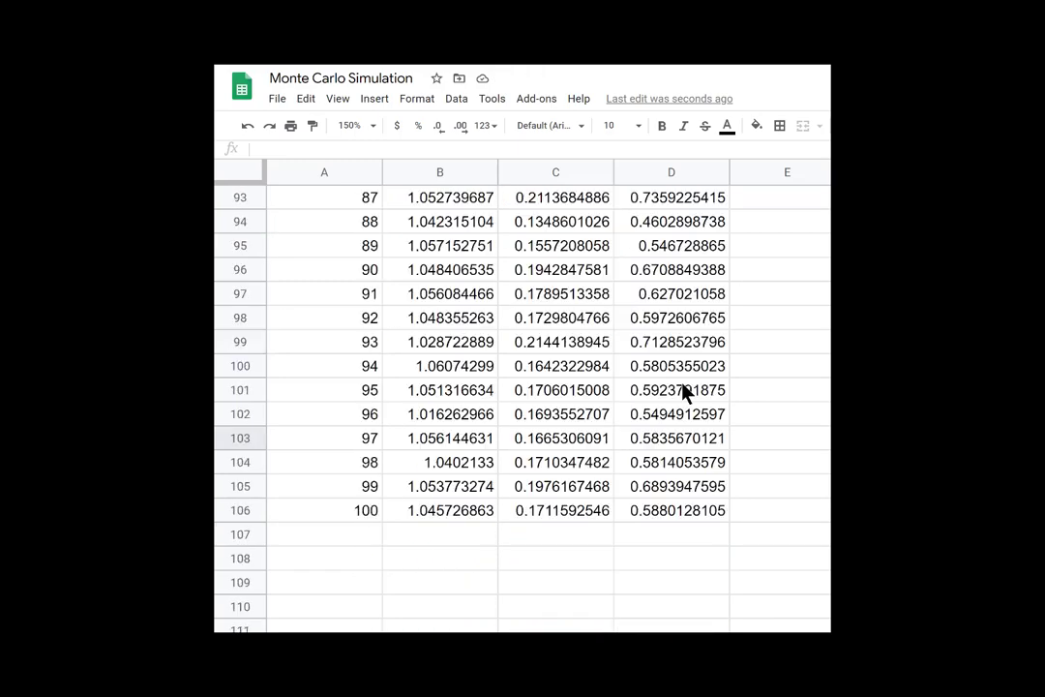
scroll(685, 389, up, 20)
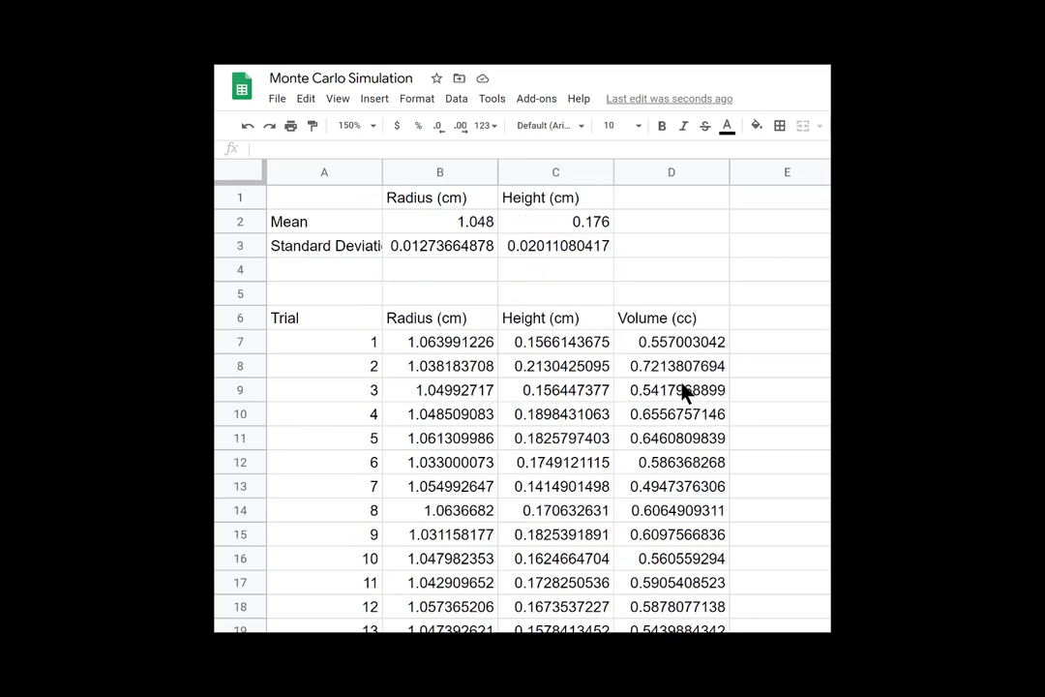
click(682, 350)
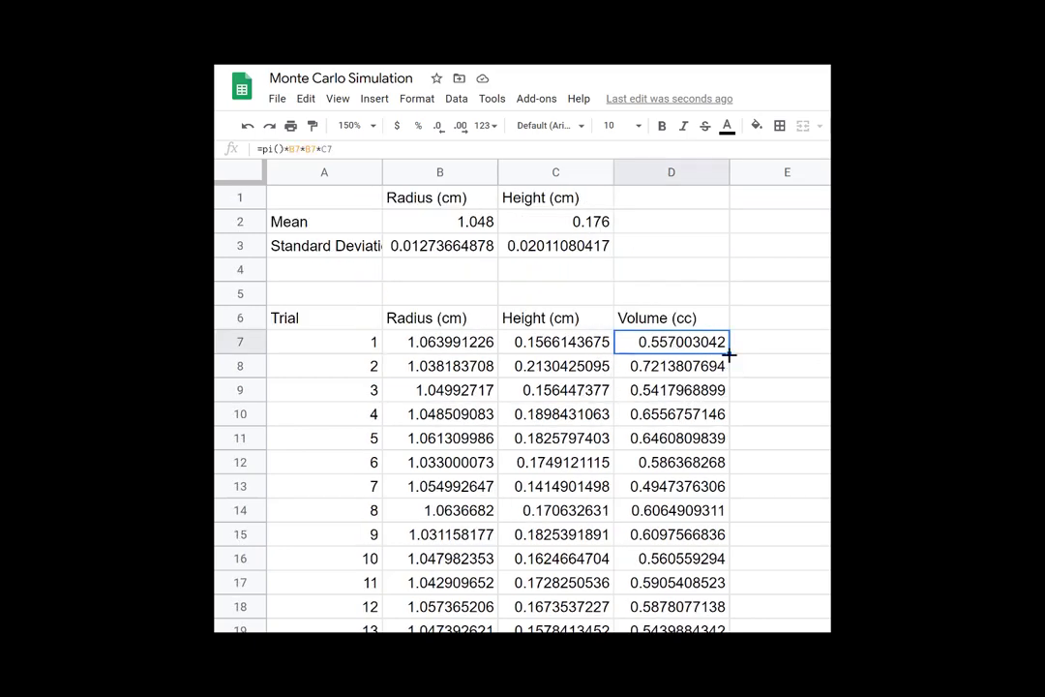
drag(728, 355, 727, 485)
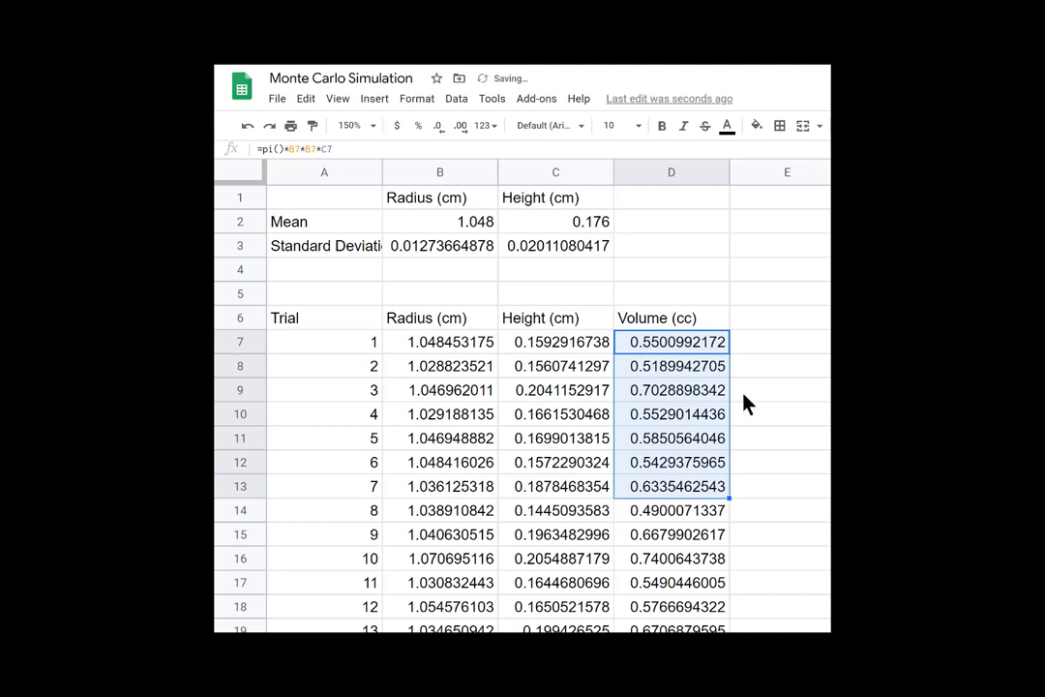
click(697, 366)
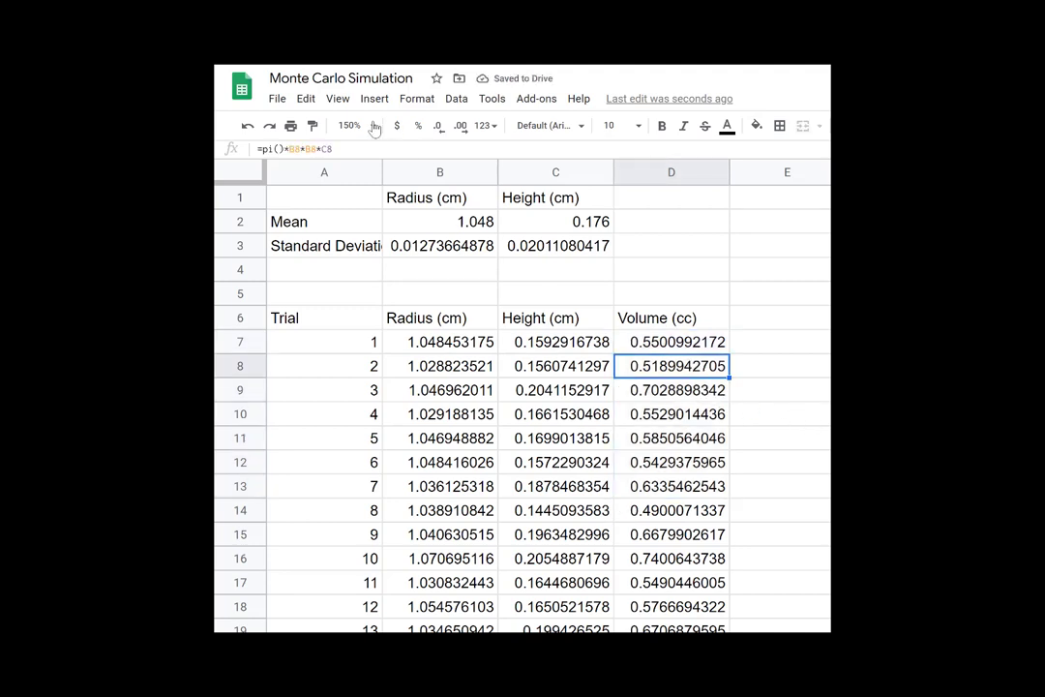
click(567, 371)
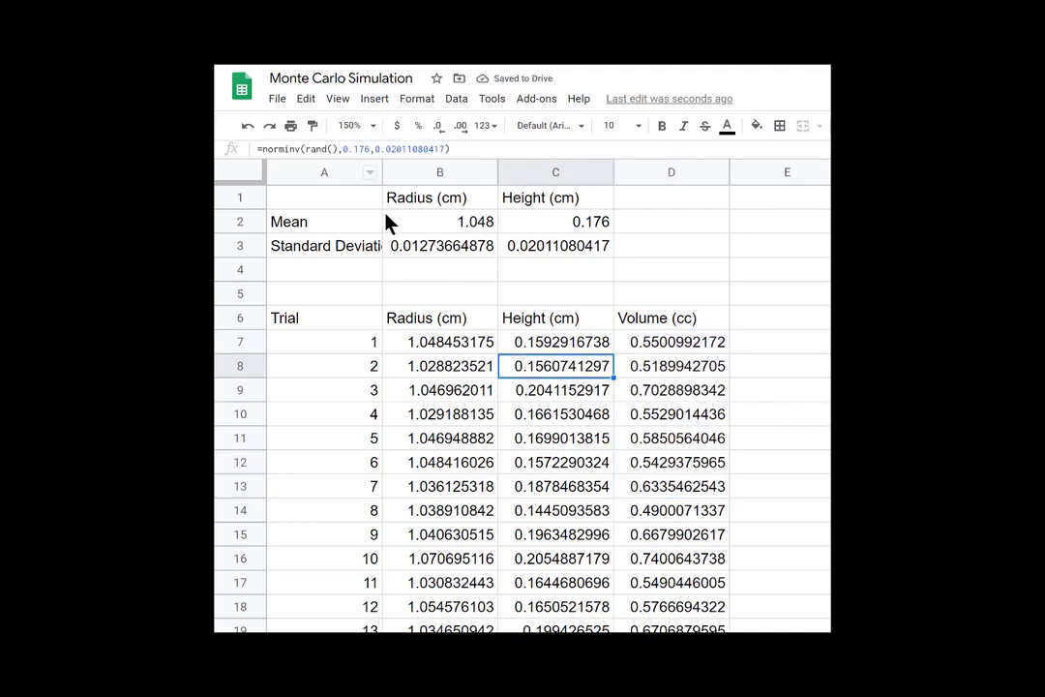
click(319, 149)
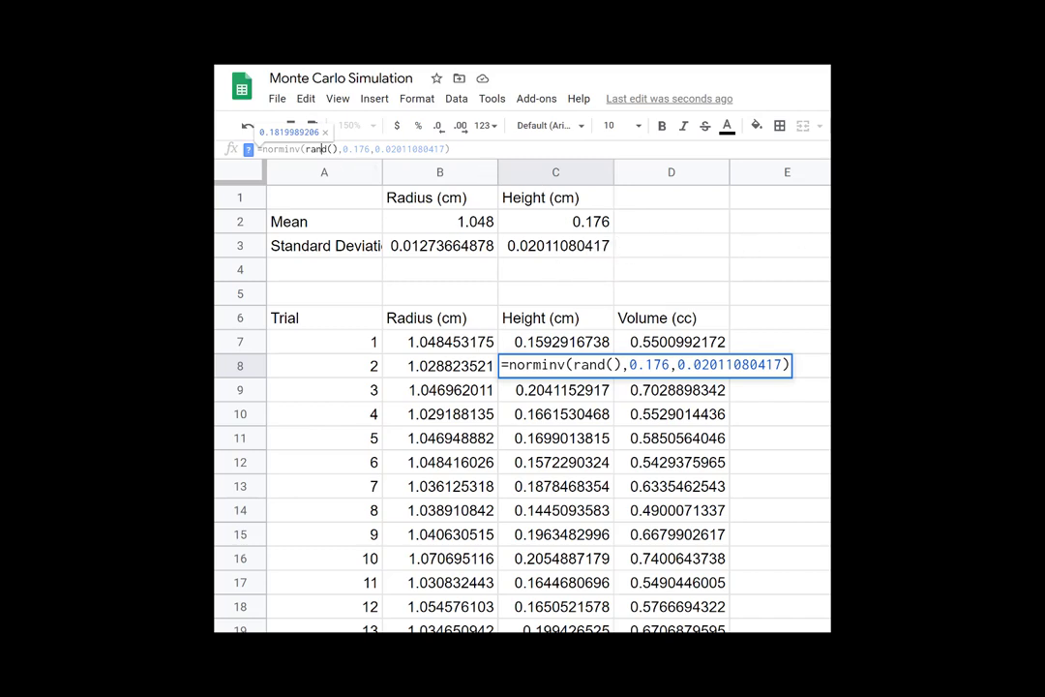
key(Return)
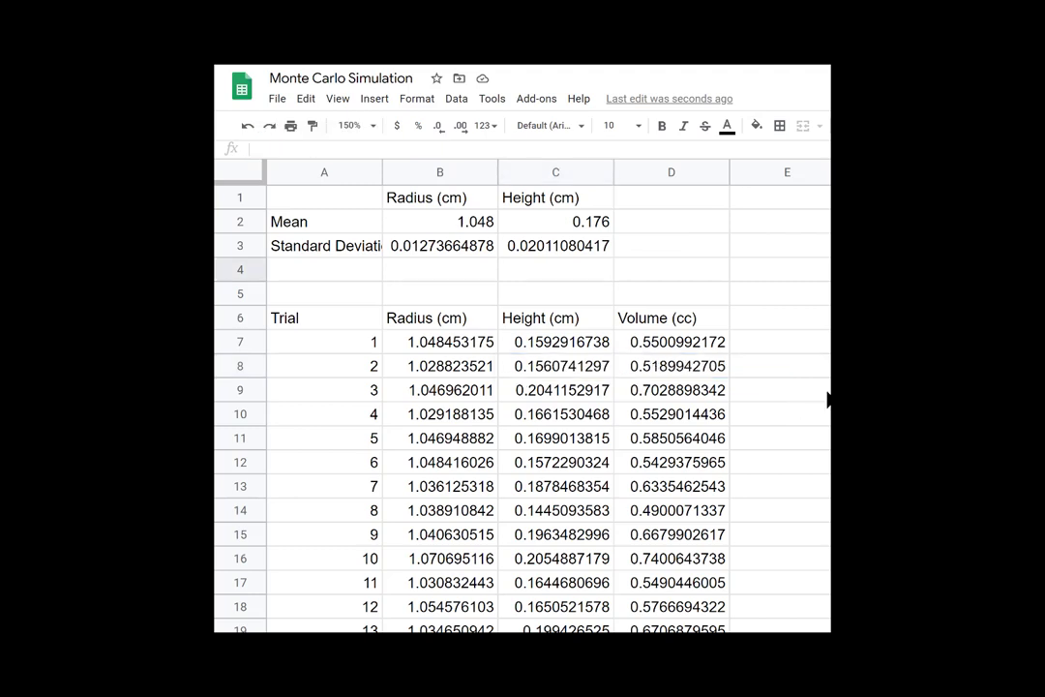